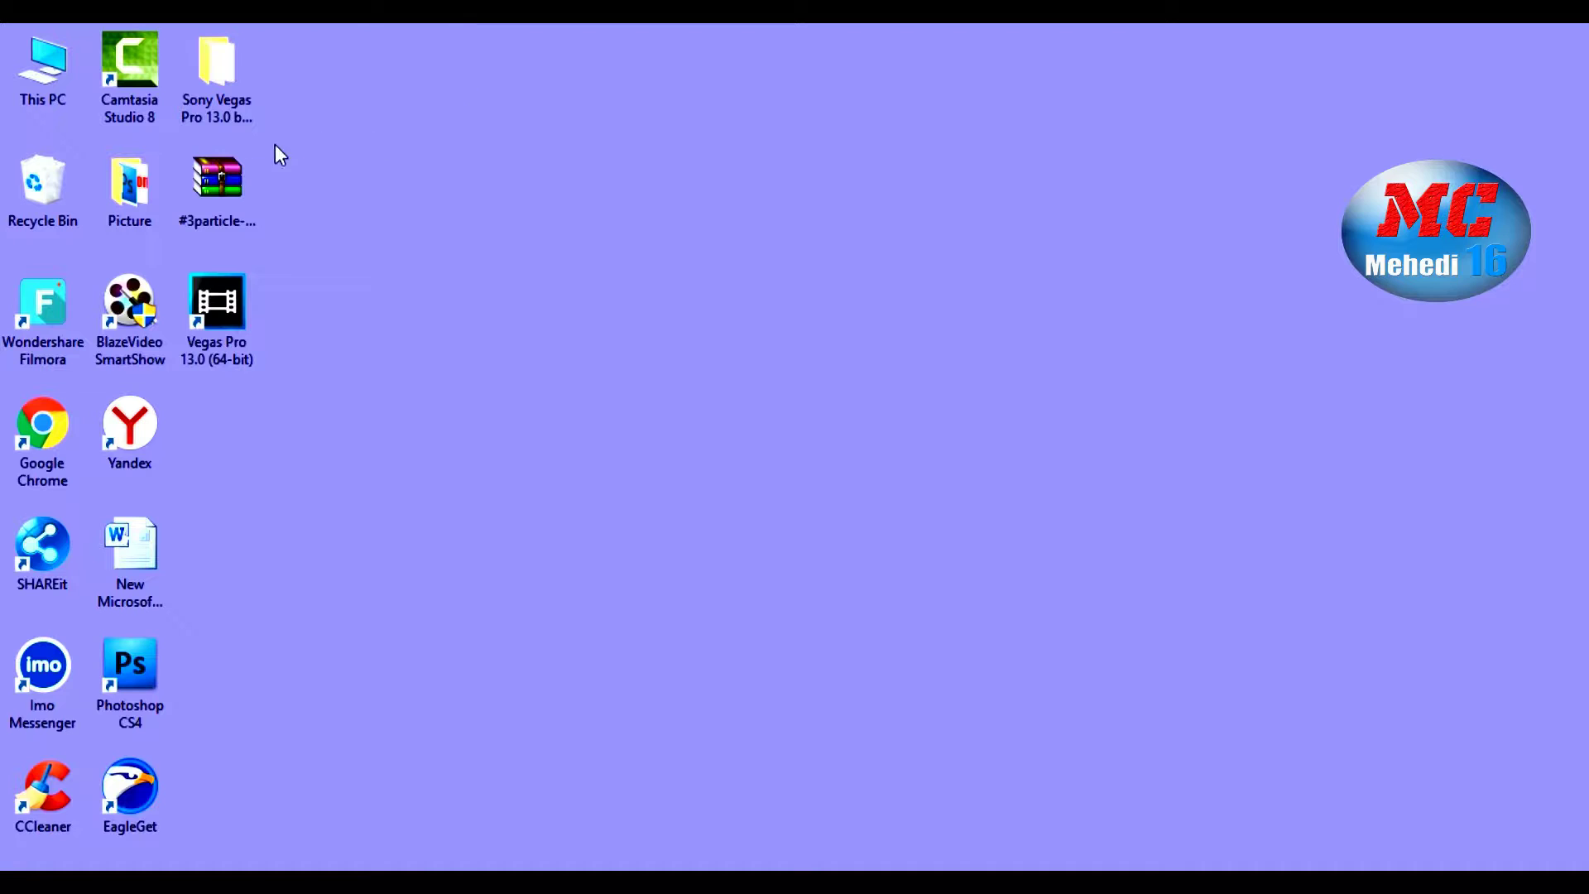
# - Extract the #3particle-string archive into a #3particle-string folder on the desktop
pyautogui.rightClick(206, 164)
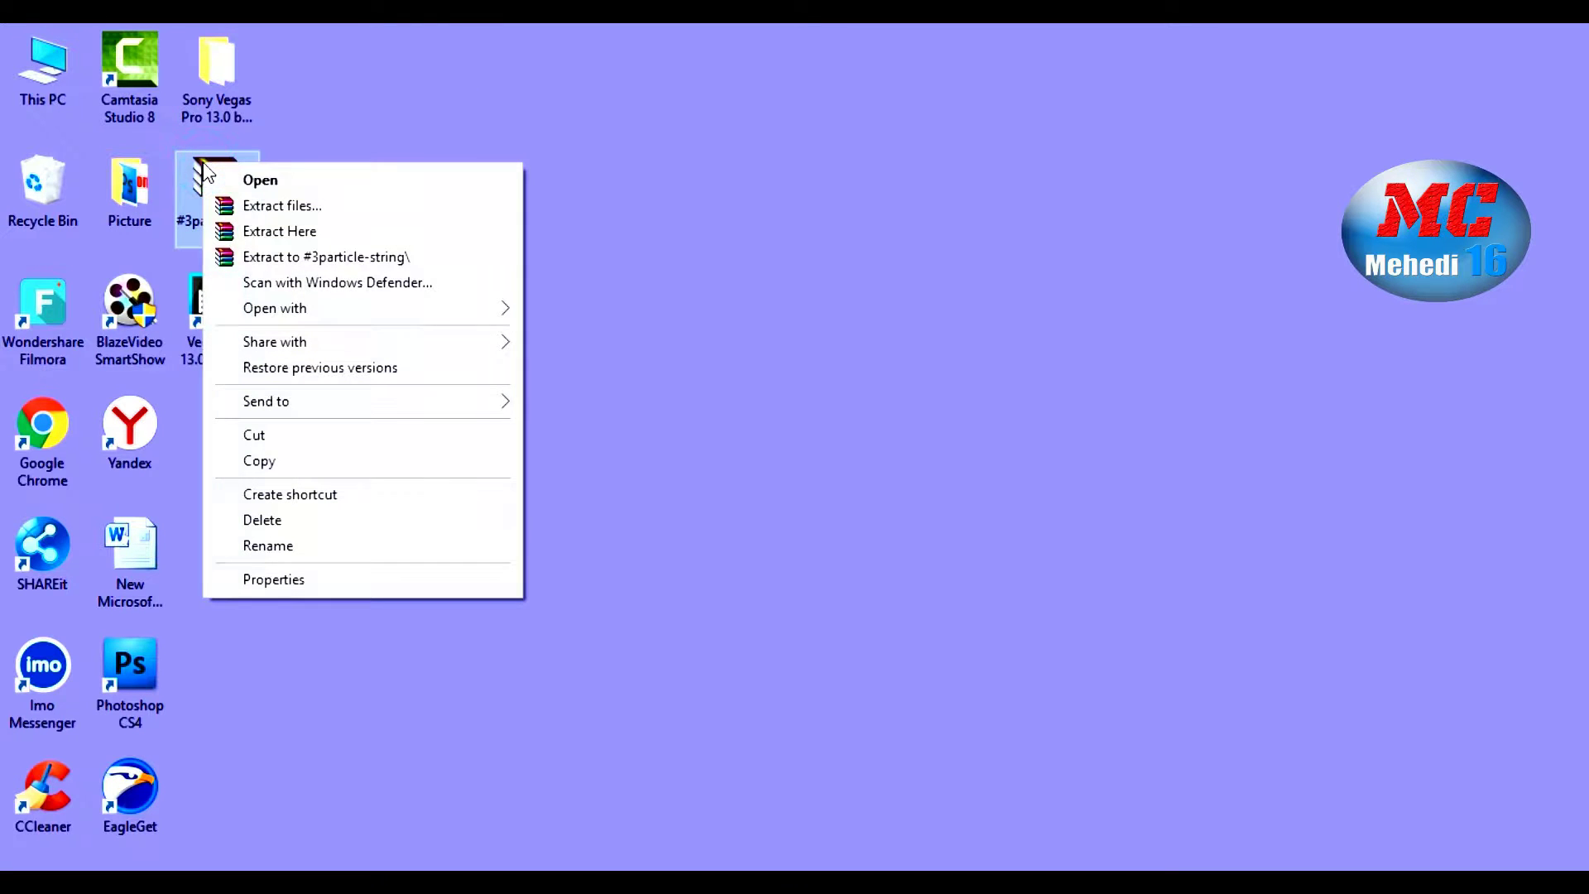
pyautogui.click(266, 206)
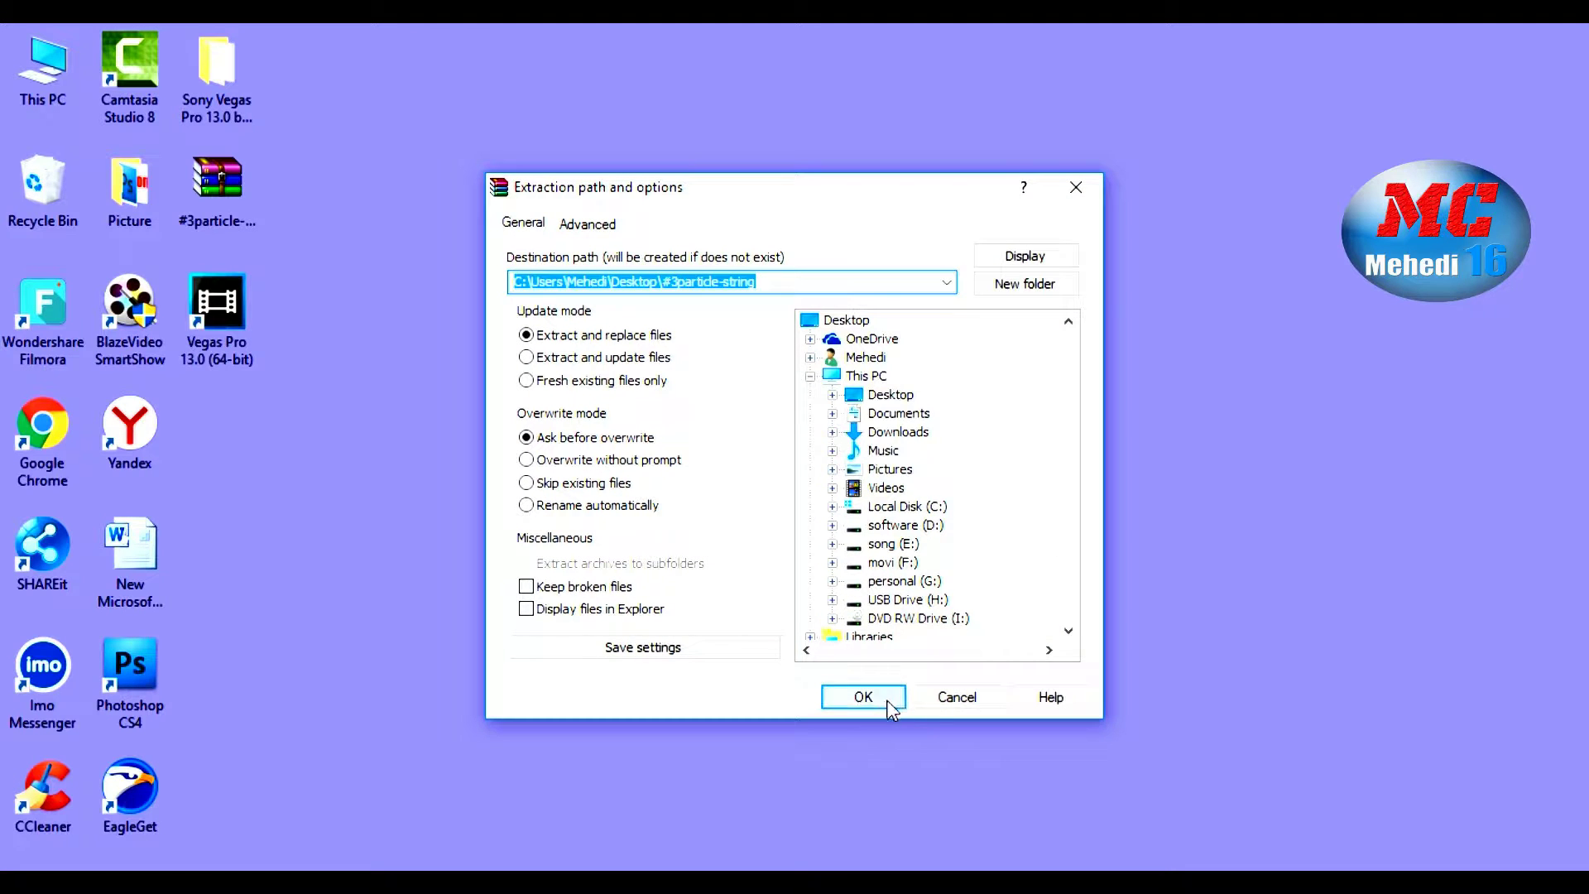
pyautogui.click(864, 698)
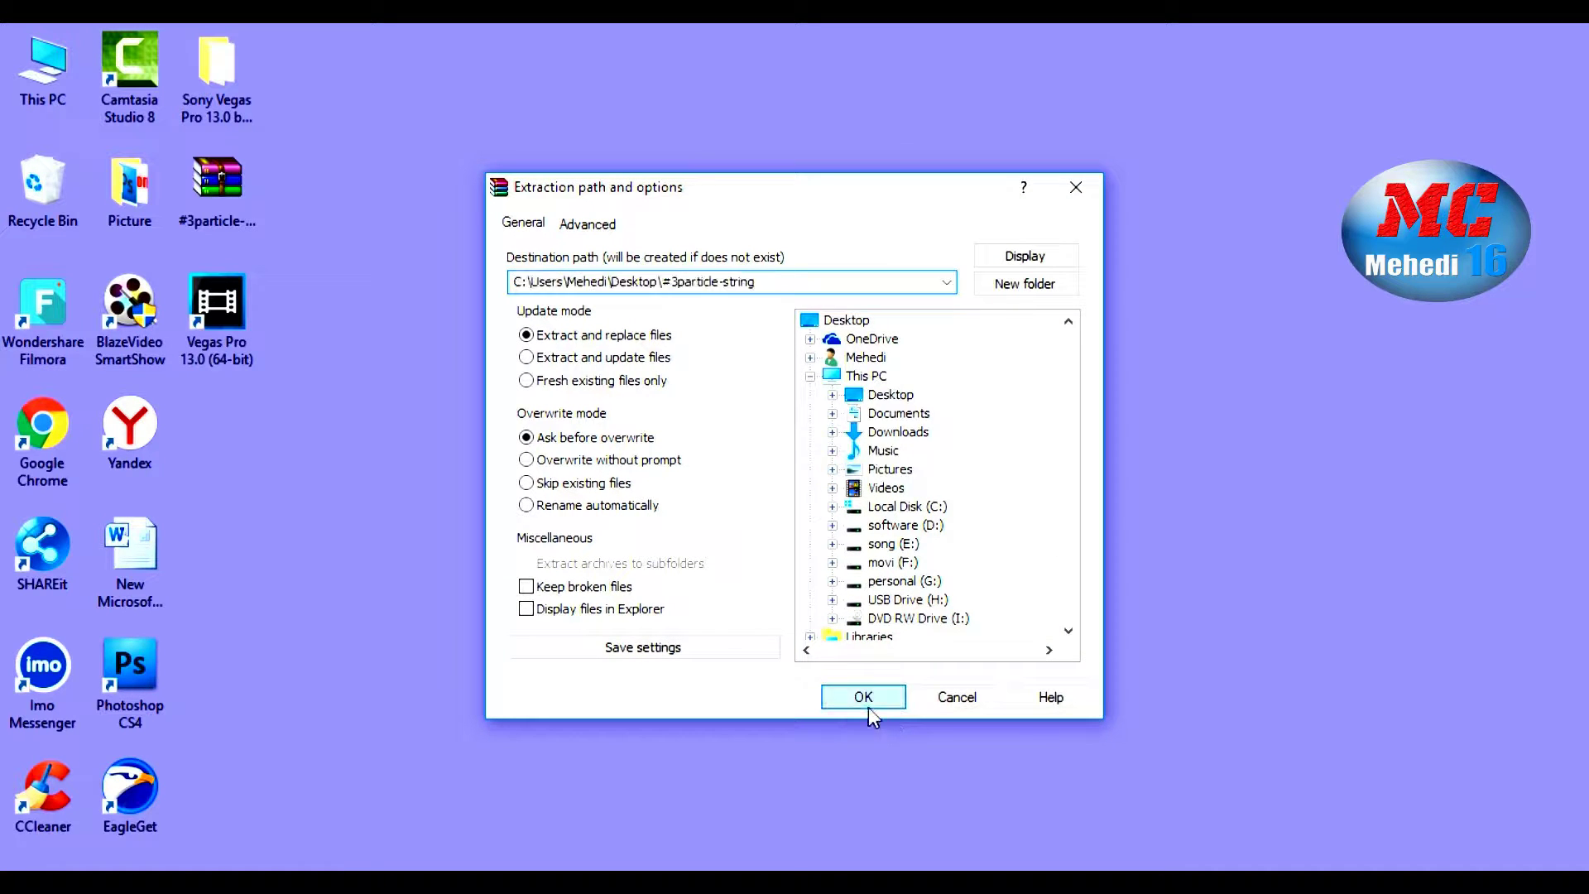
# - Open the particle-string-6 VEG project from the extracted folder in Vegas Pro and close the file window
pyautogui.click(217, 431)
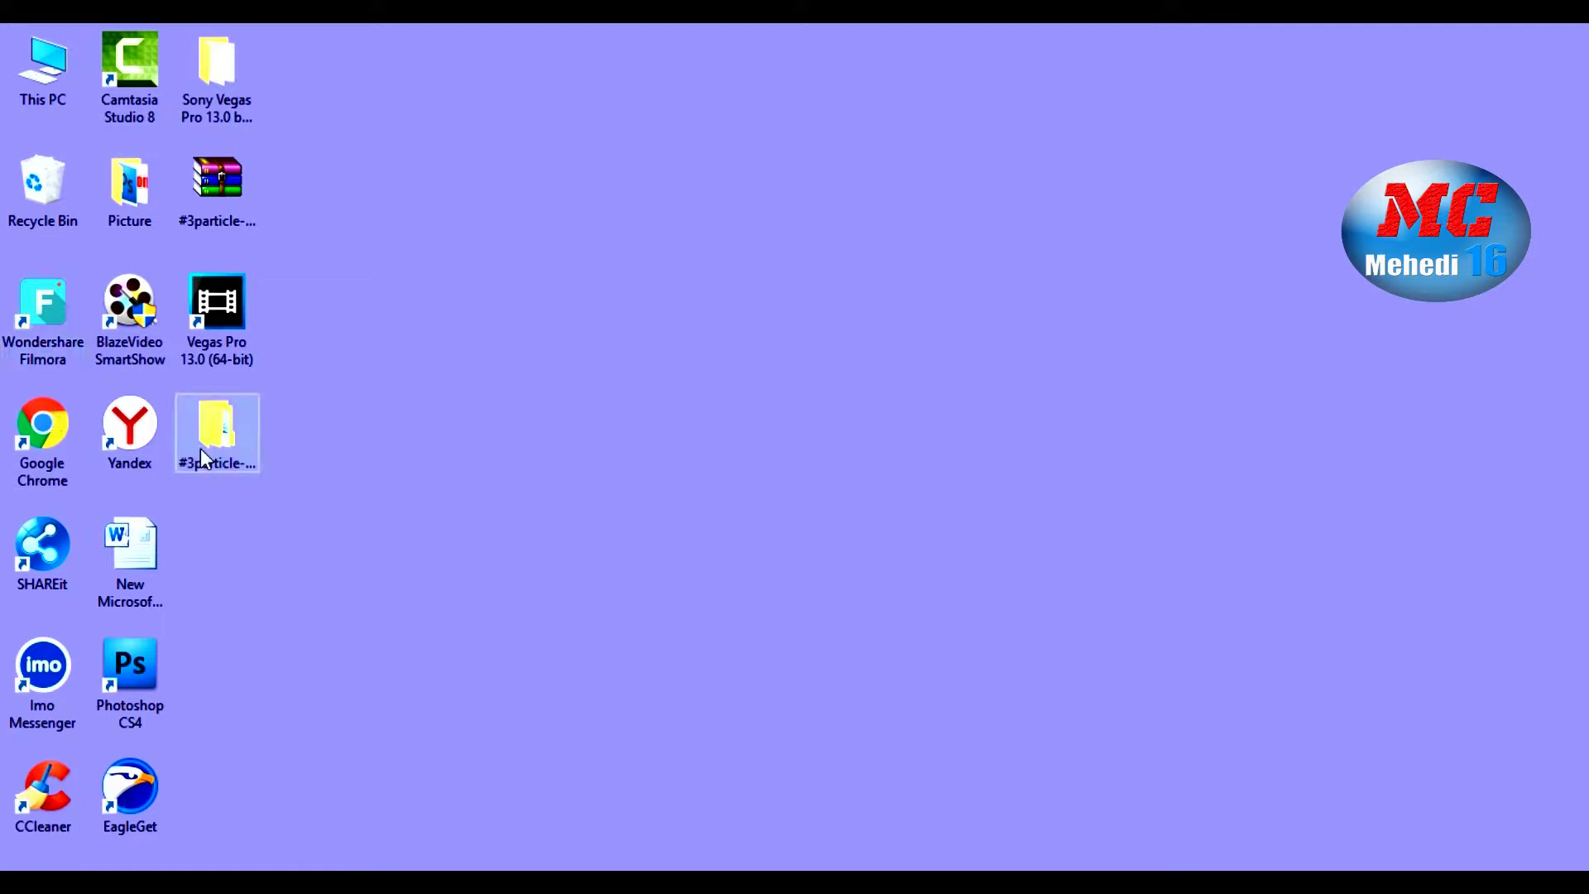
pyautogui.doubleClick(217, 430)
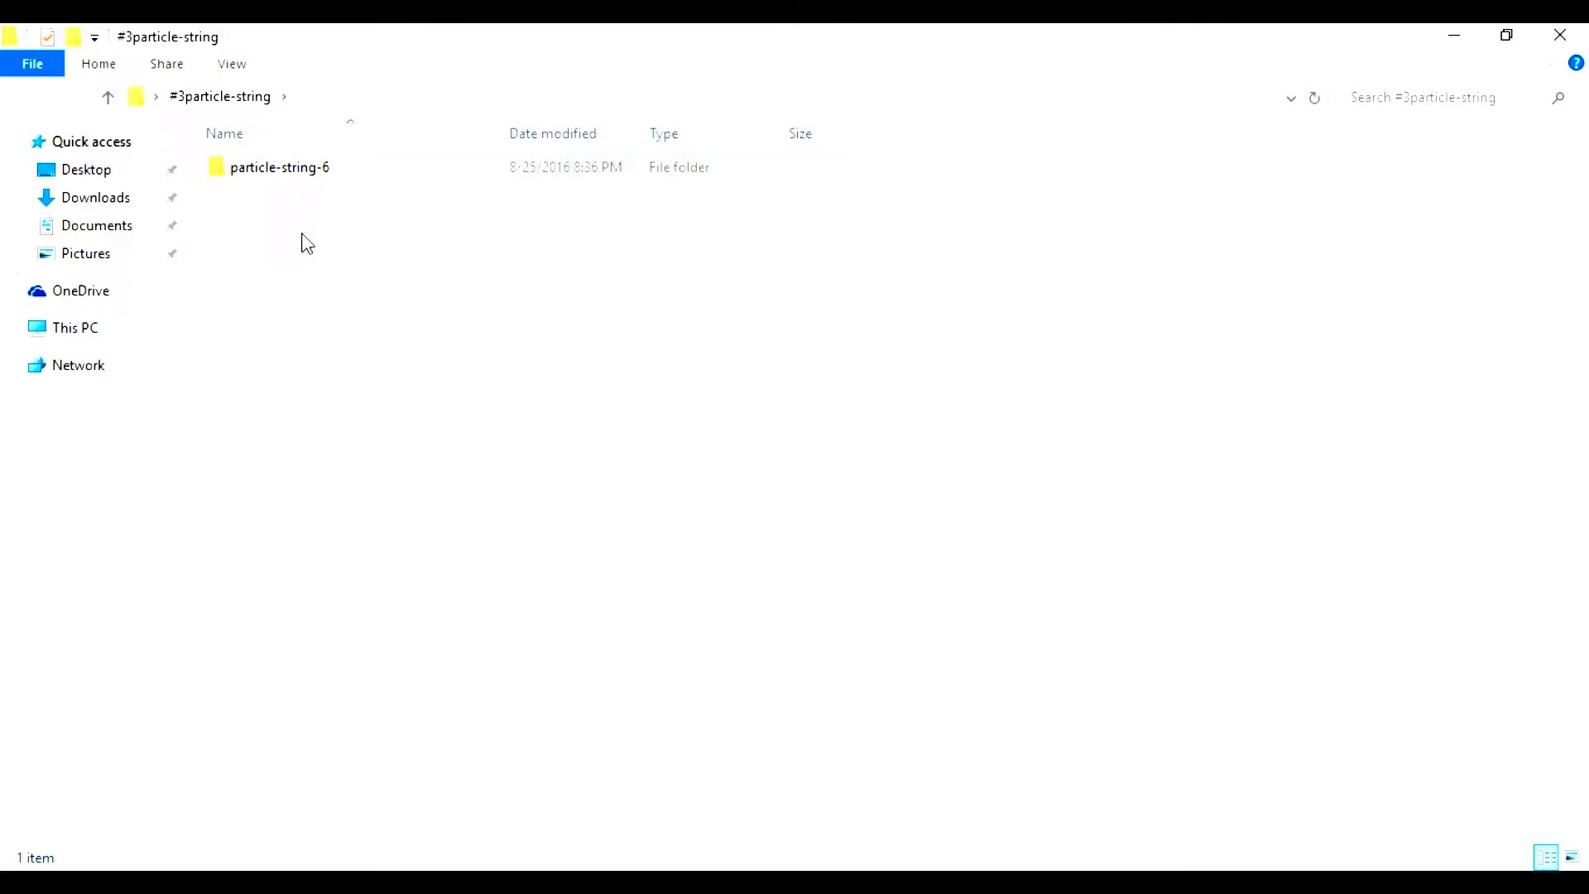
pyautogui.doubleClick(300, 184)
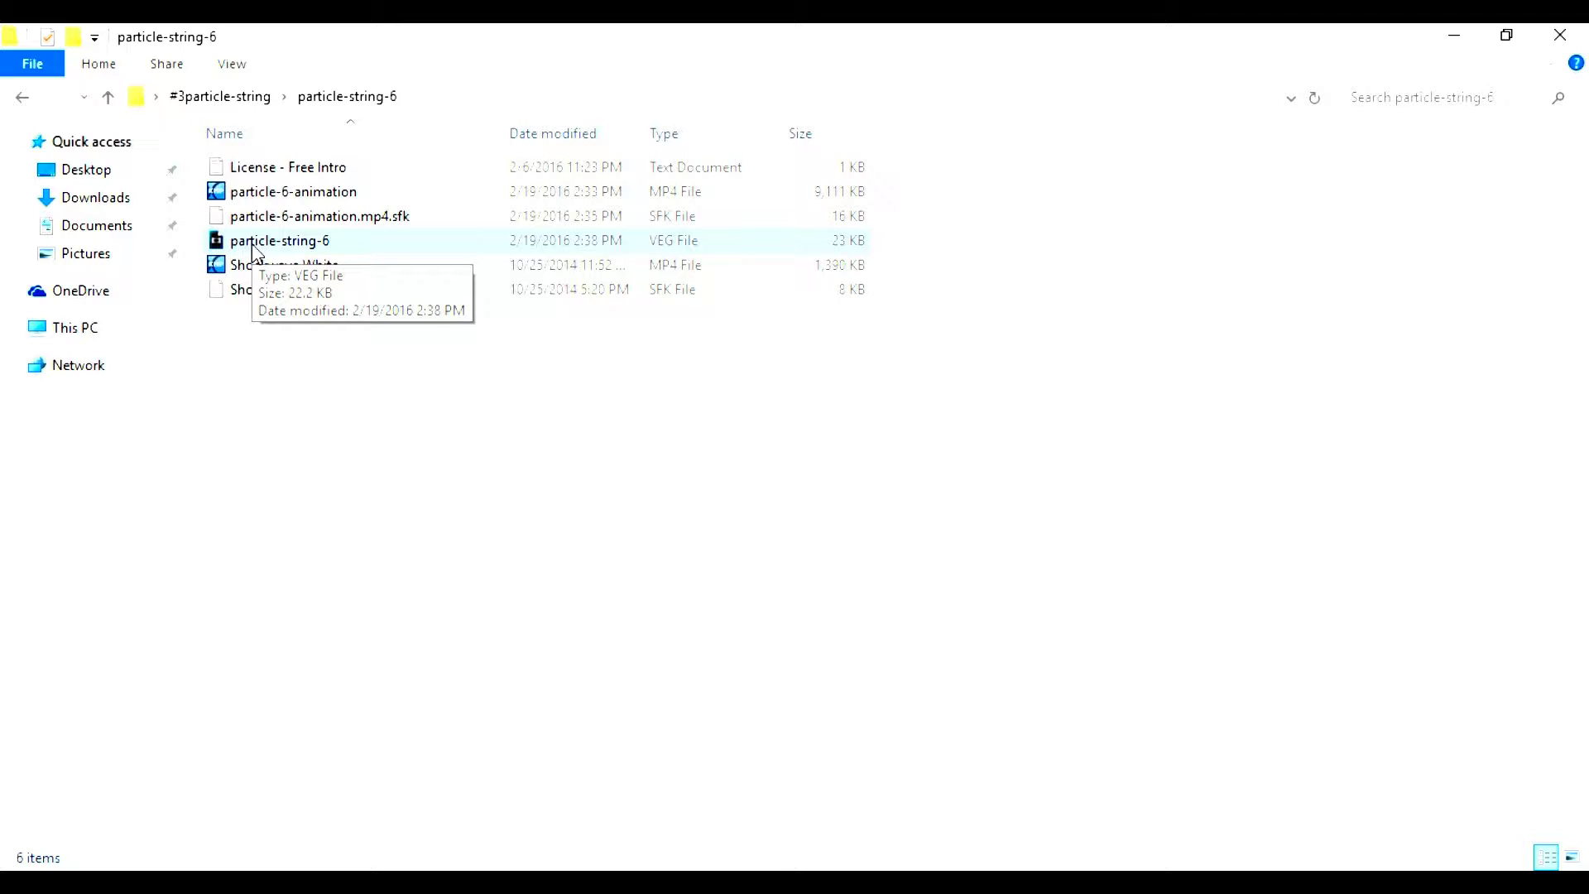
pyautogui.doubleClick(253, 246)
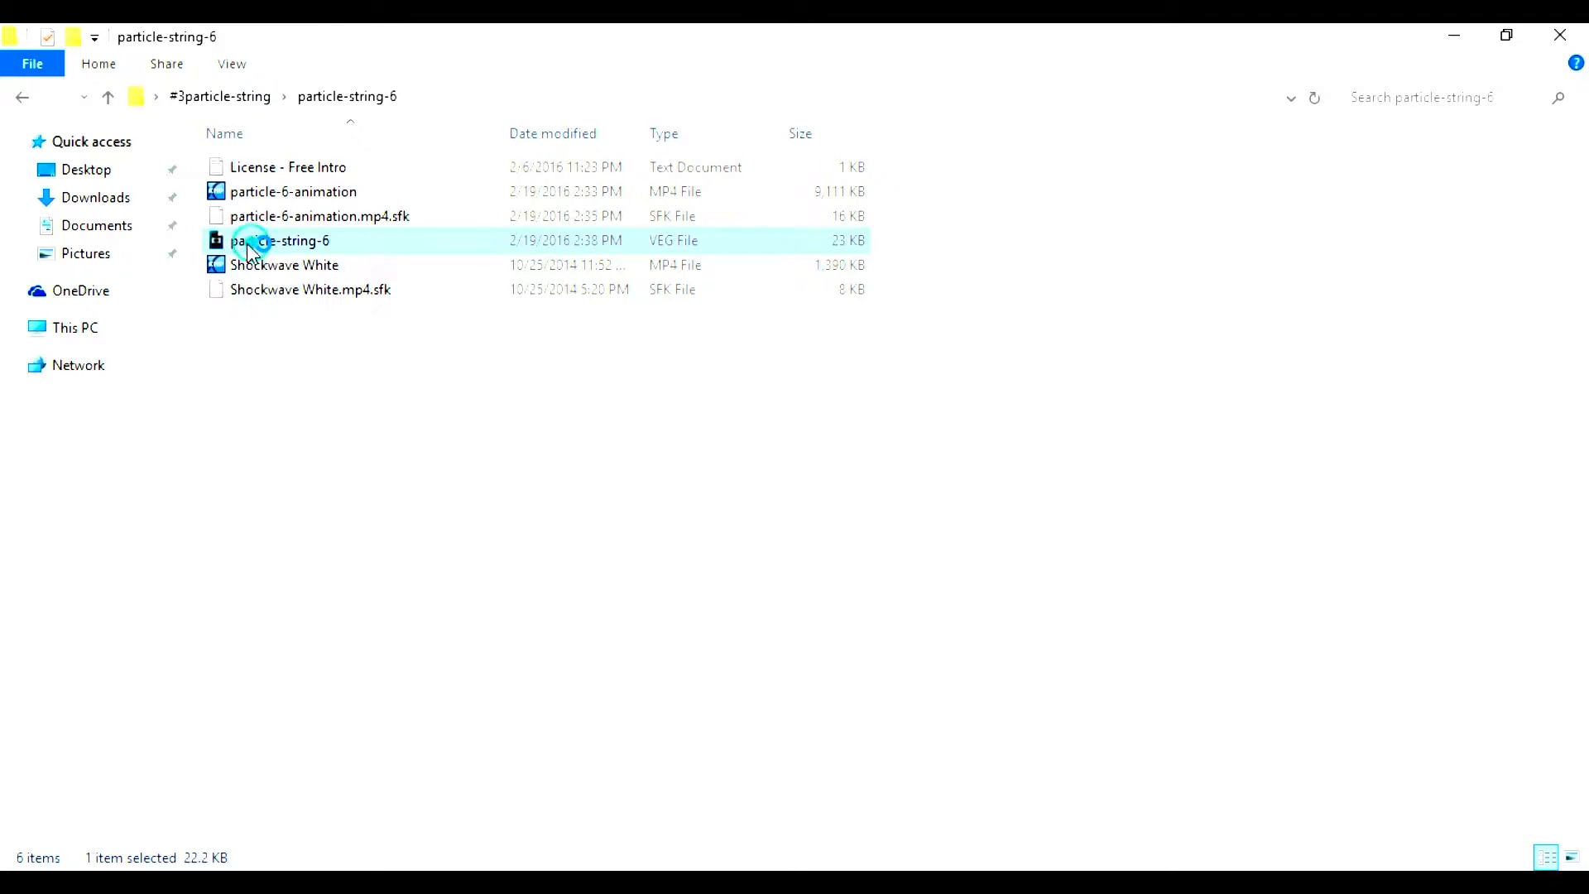
pyautogui.click(1550, 37)
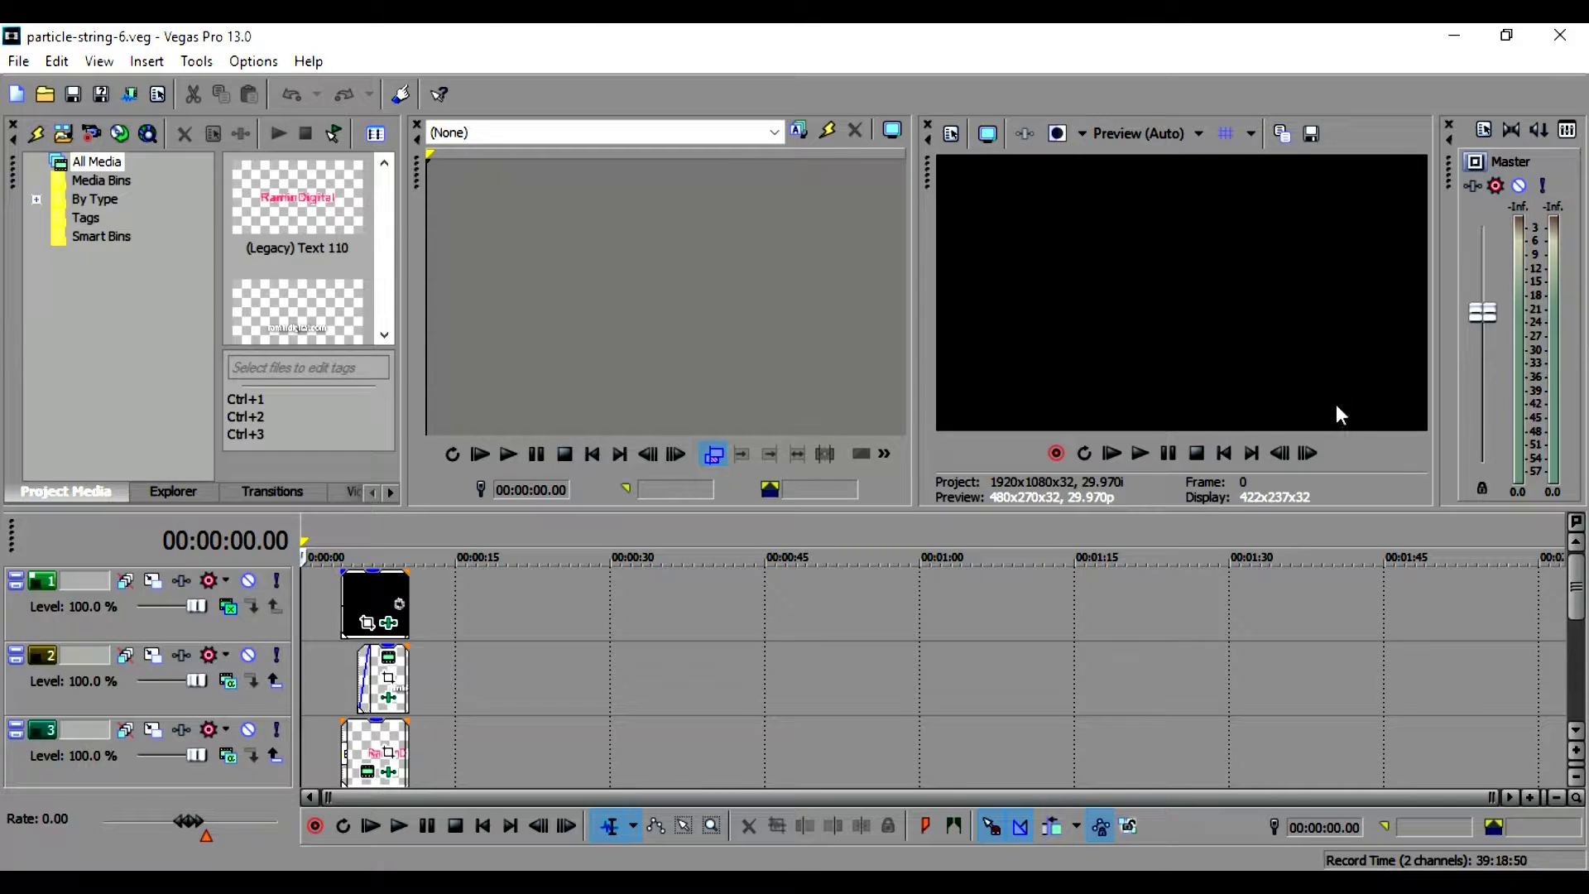
# - Play the intro template in the preview and pause it once both text lines are on screen
pyautogui.click(1138, 454)
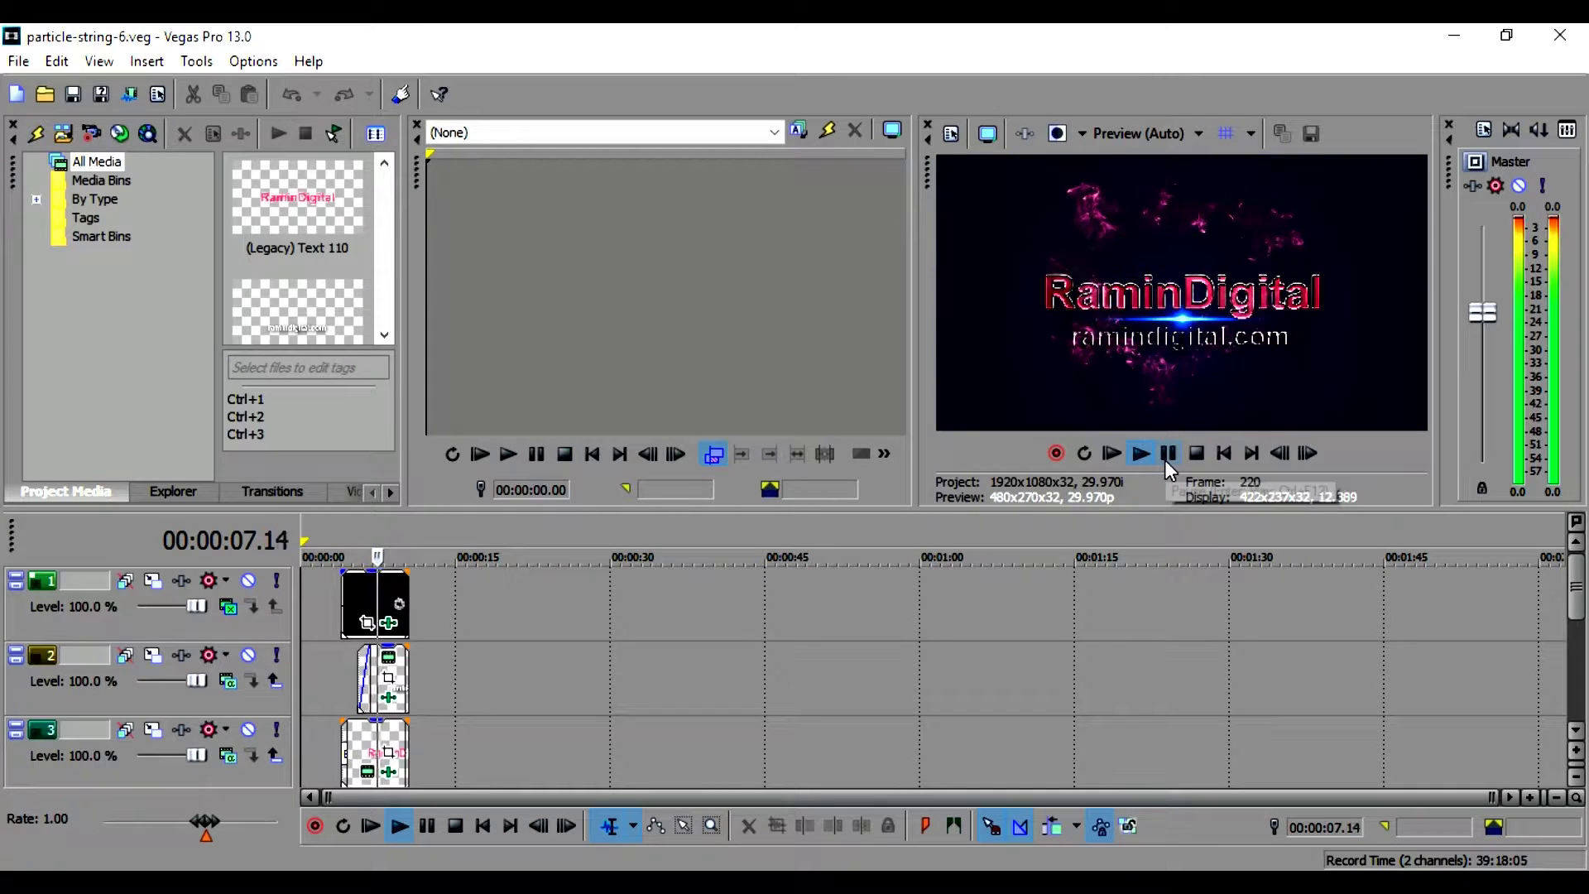
pyautogui.click(1165, 459)
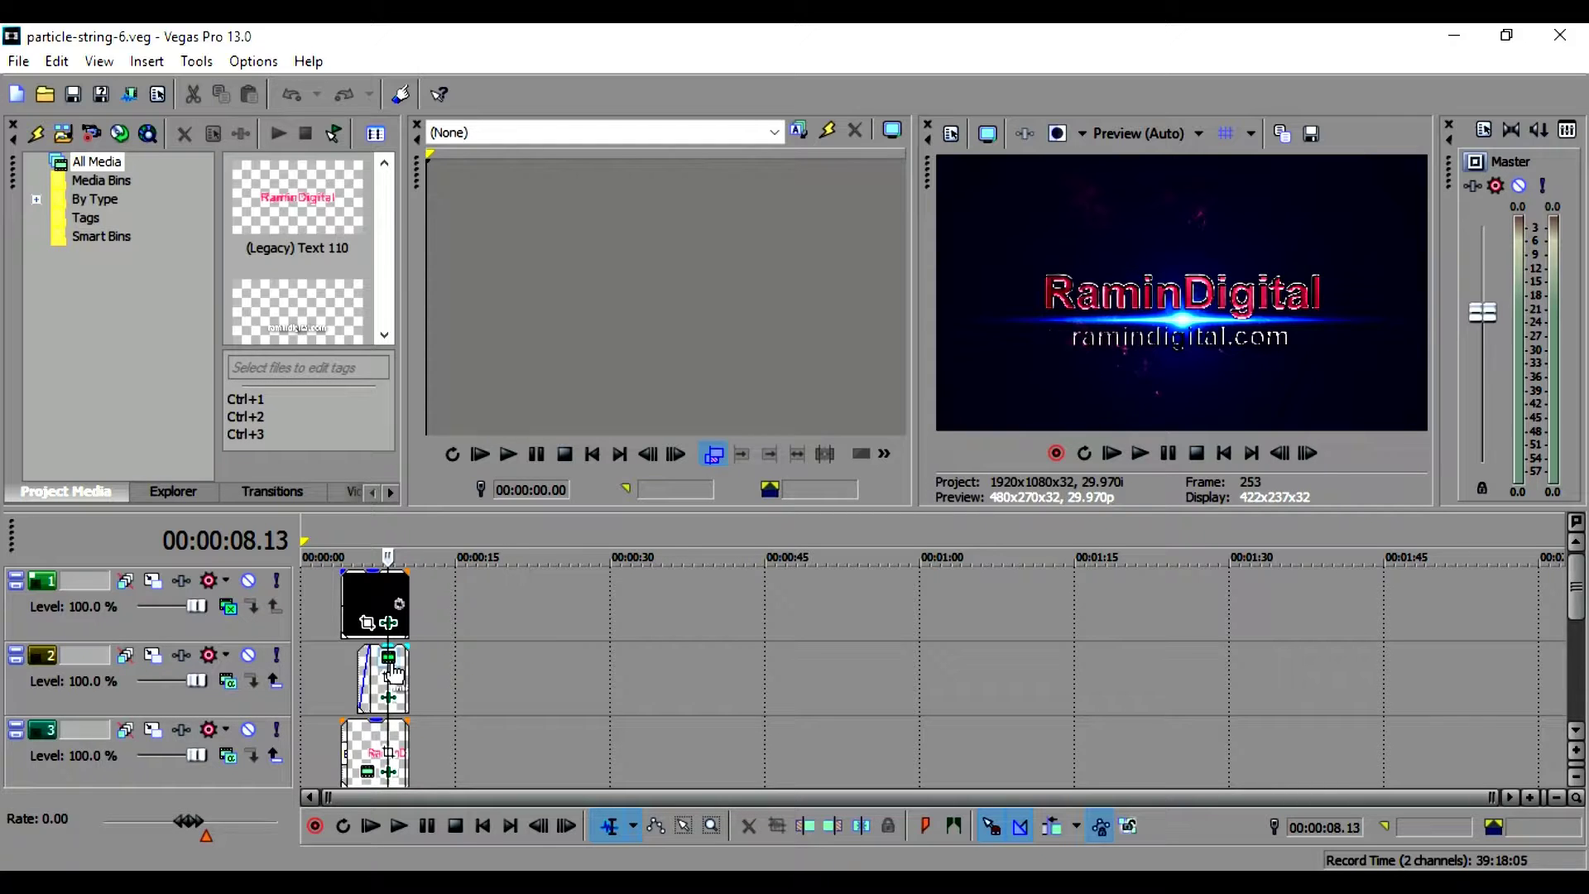
pyautogui.click(389, 658)
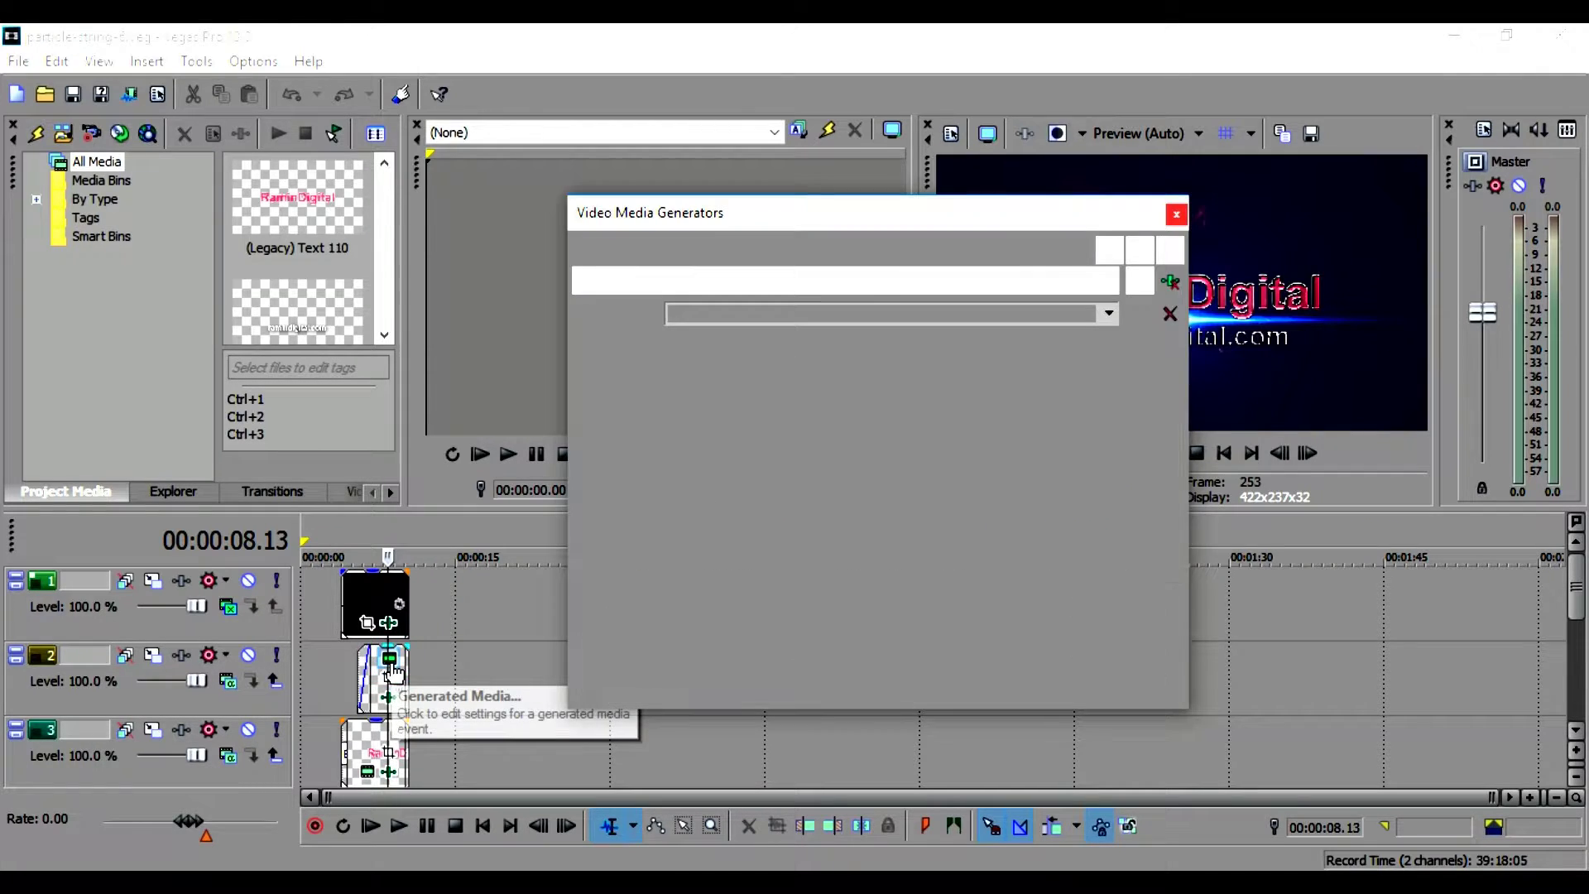
pyautogui.moveTo(929, 217); pyautogui.dragTo(634, 168)
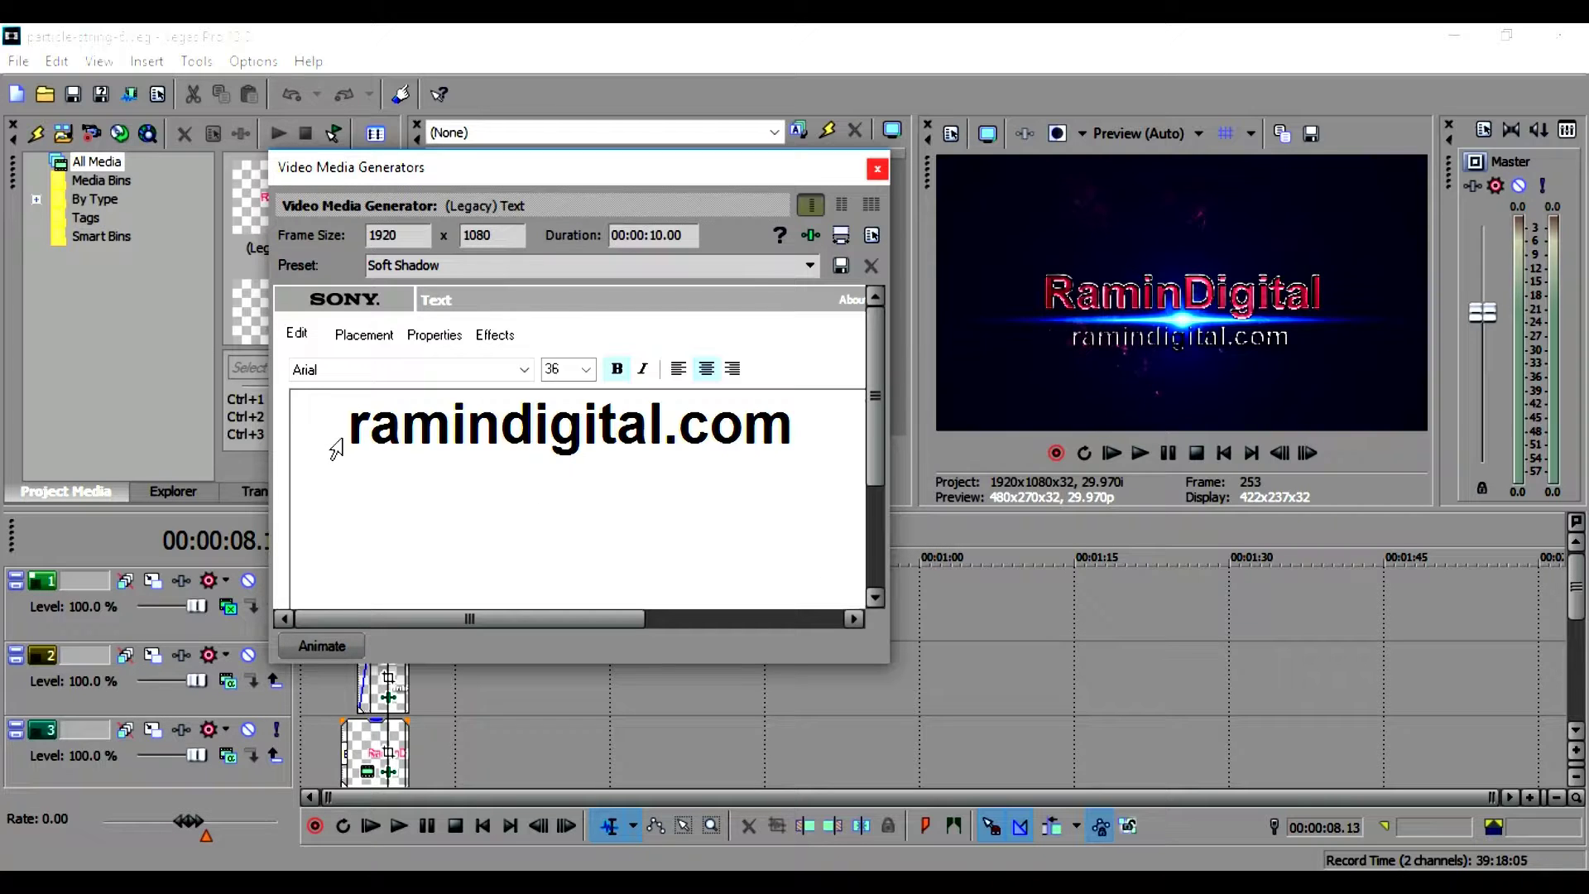
pyautogui.moveTo(348, 427); pyautogui.dragTo(818, 463)
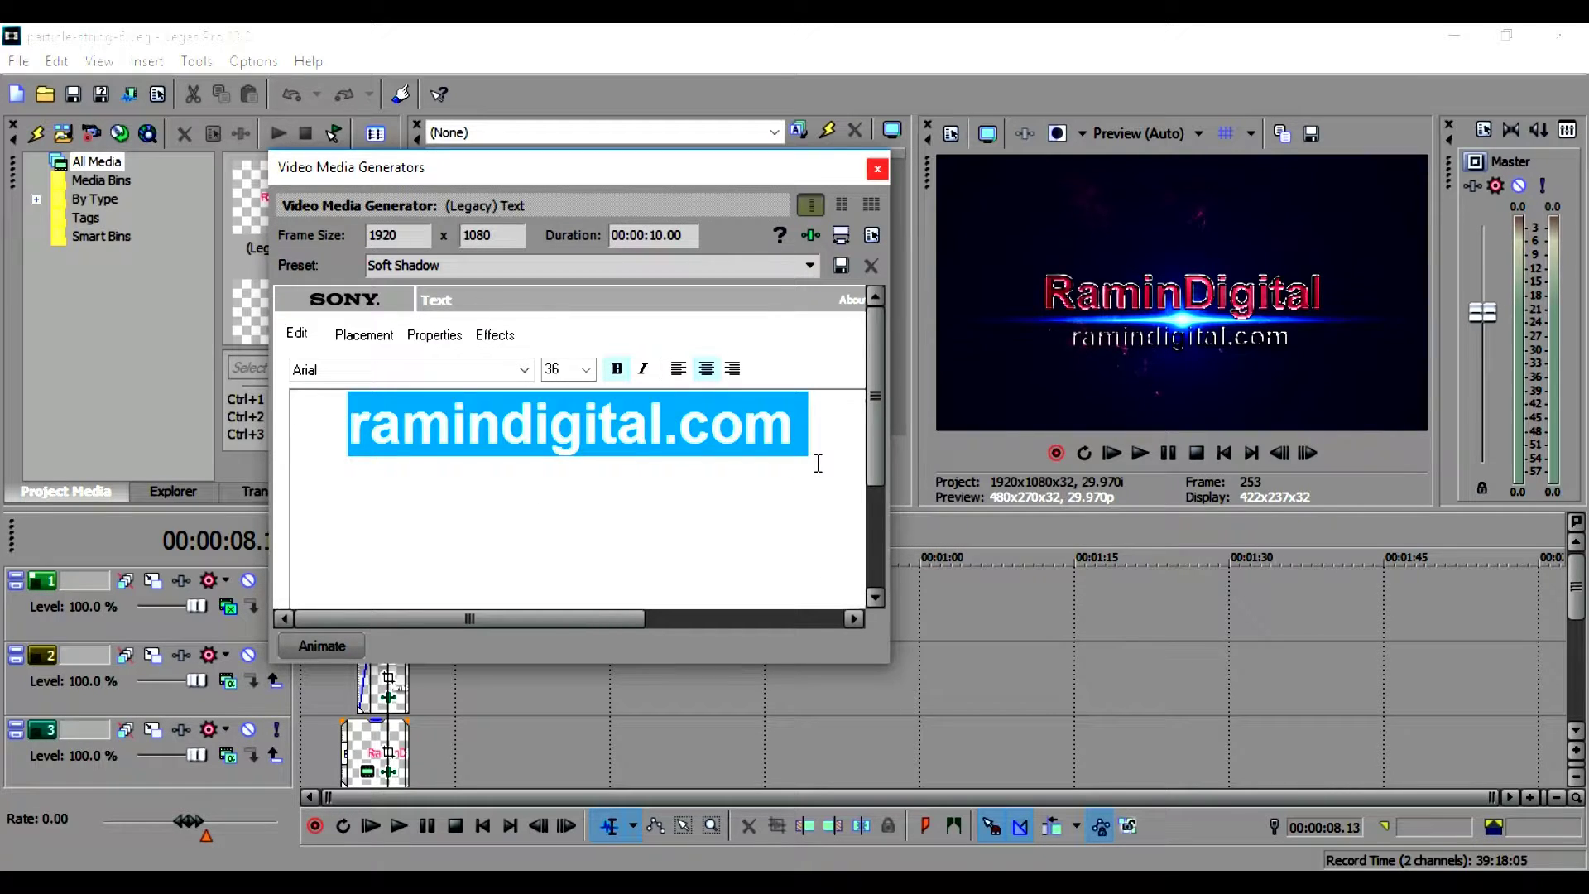
pyautogui.write('www')
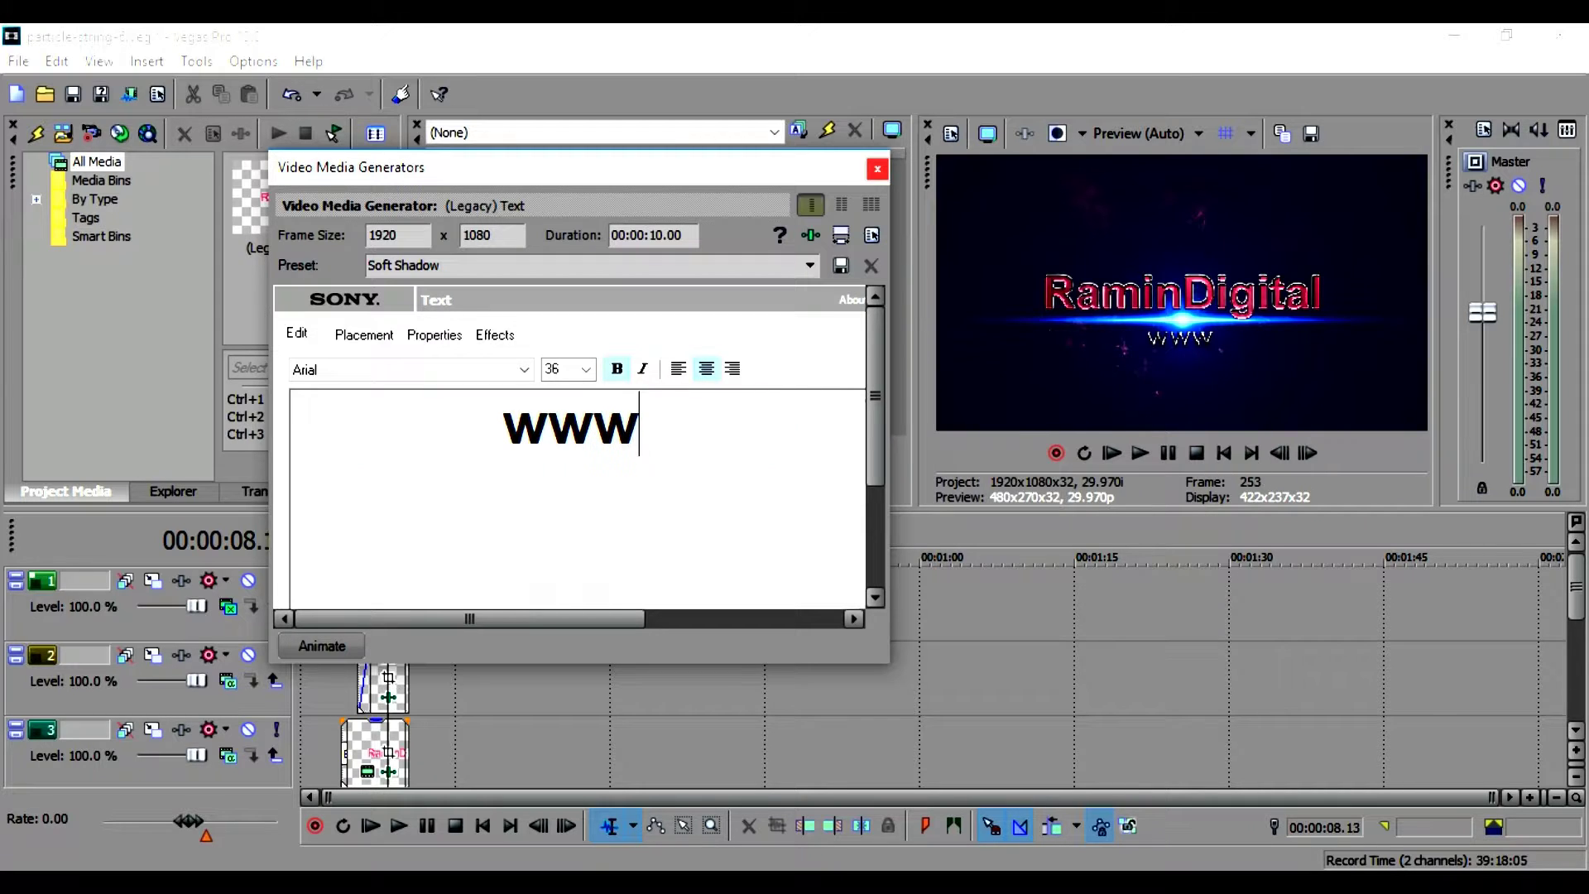
pyautogui.write('.yo')
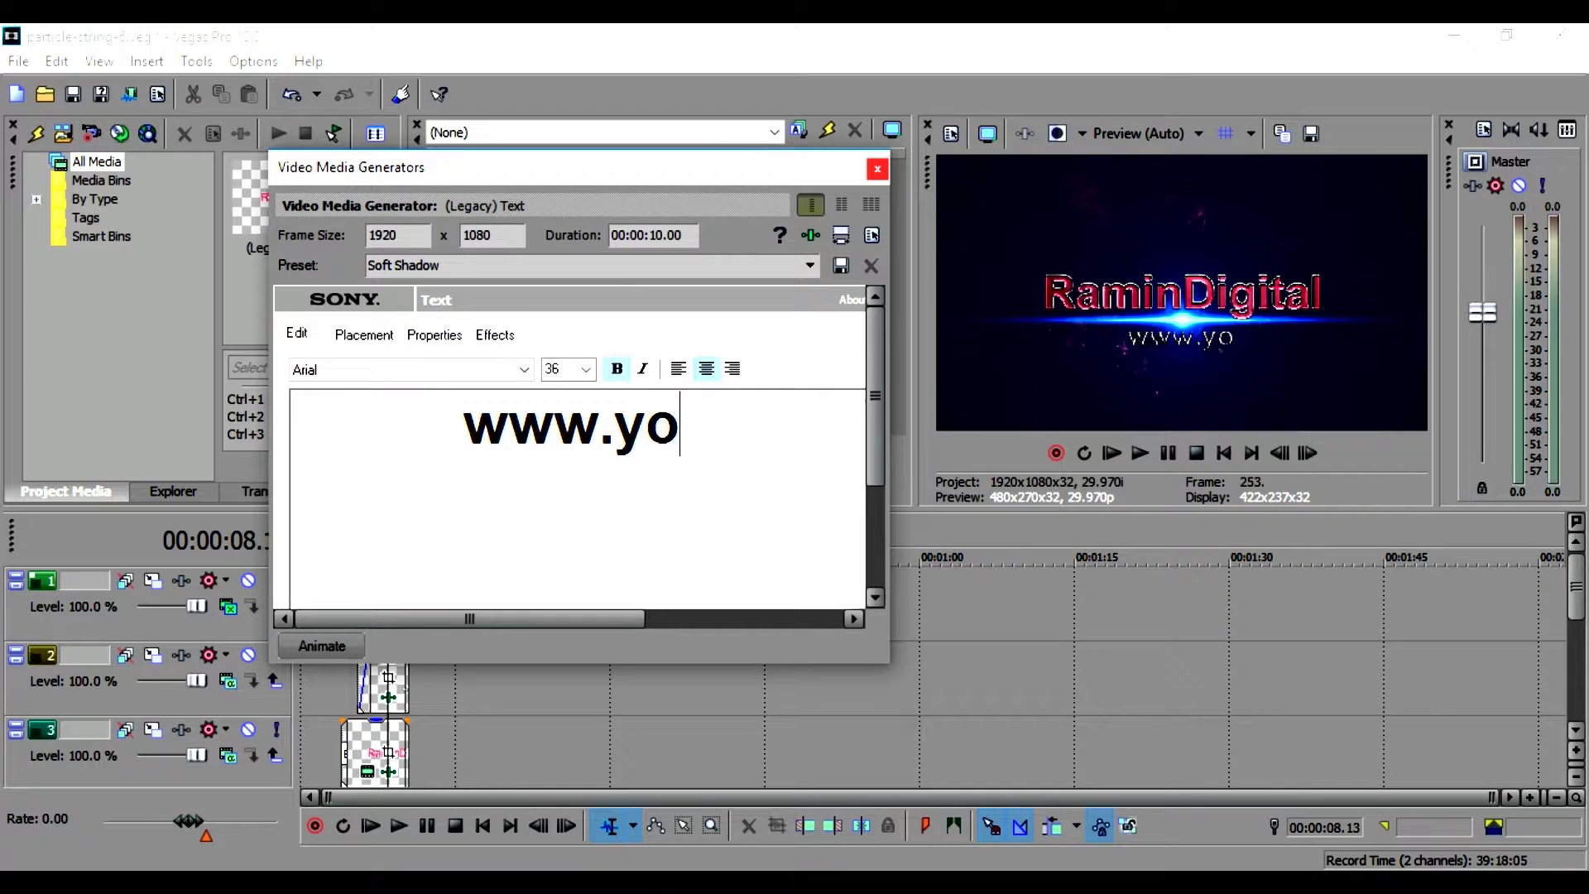
pyautogui.write('utu')
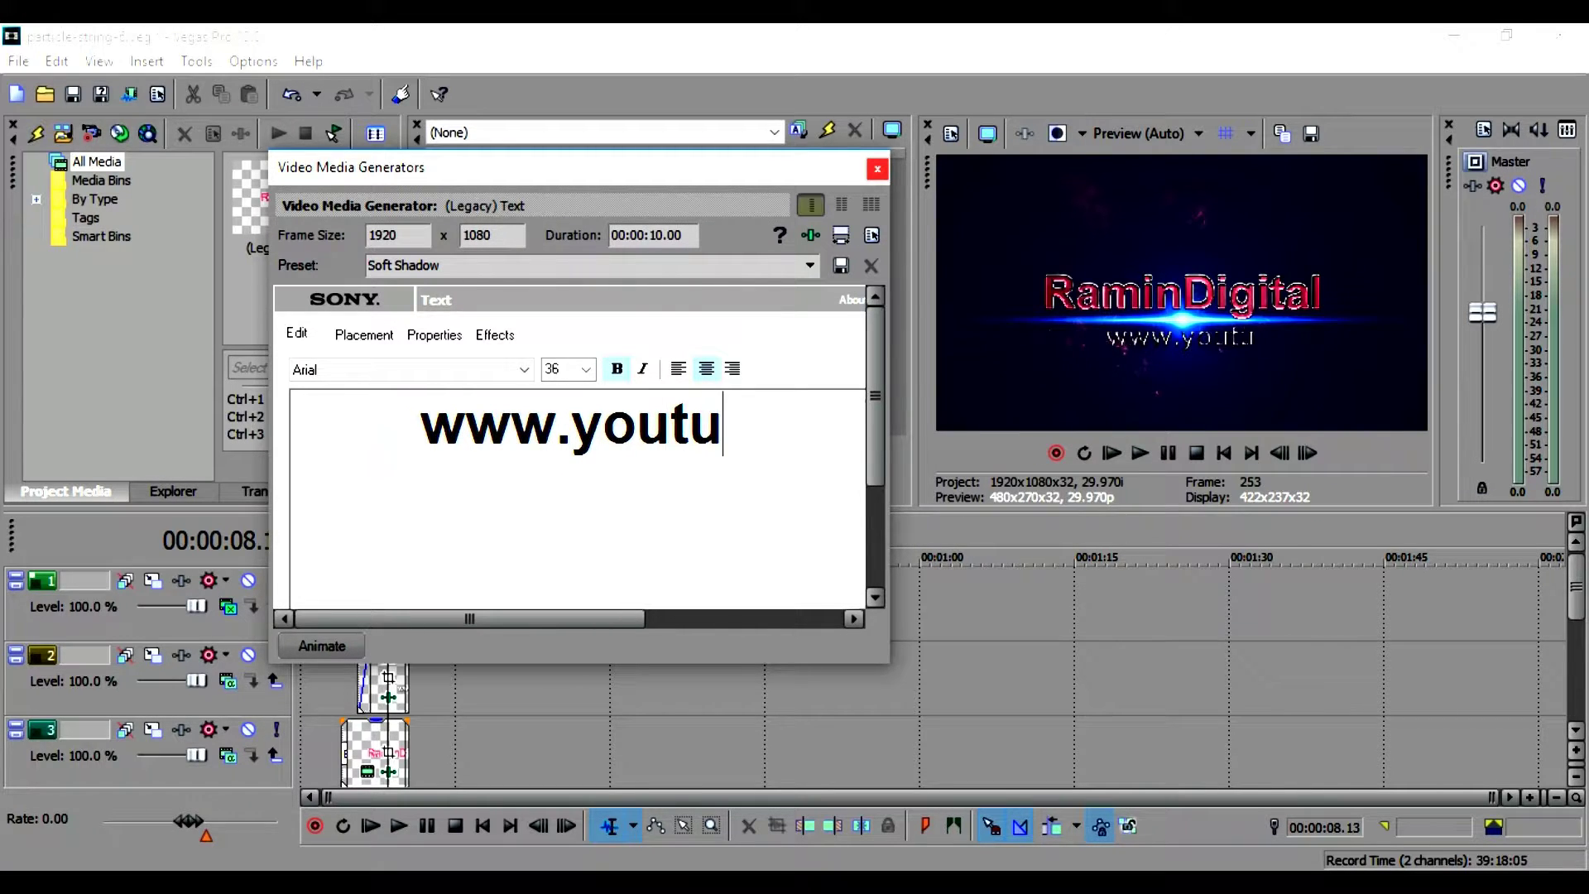
pyautogui.write('be.')
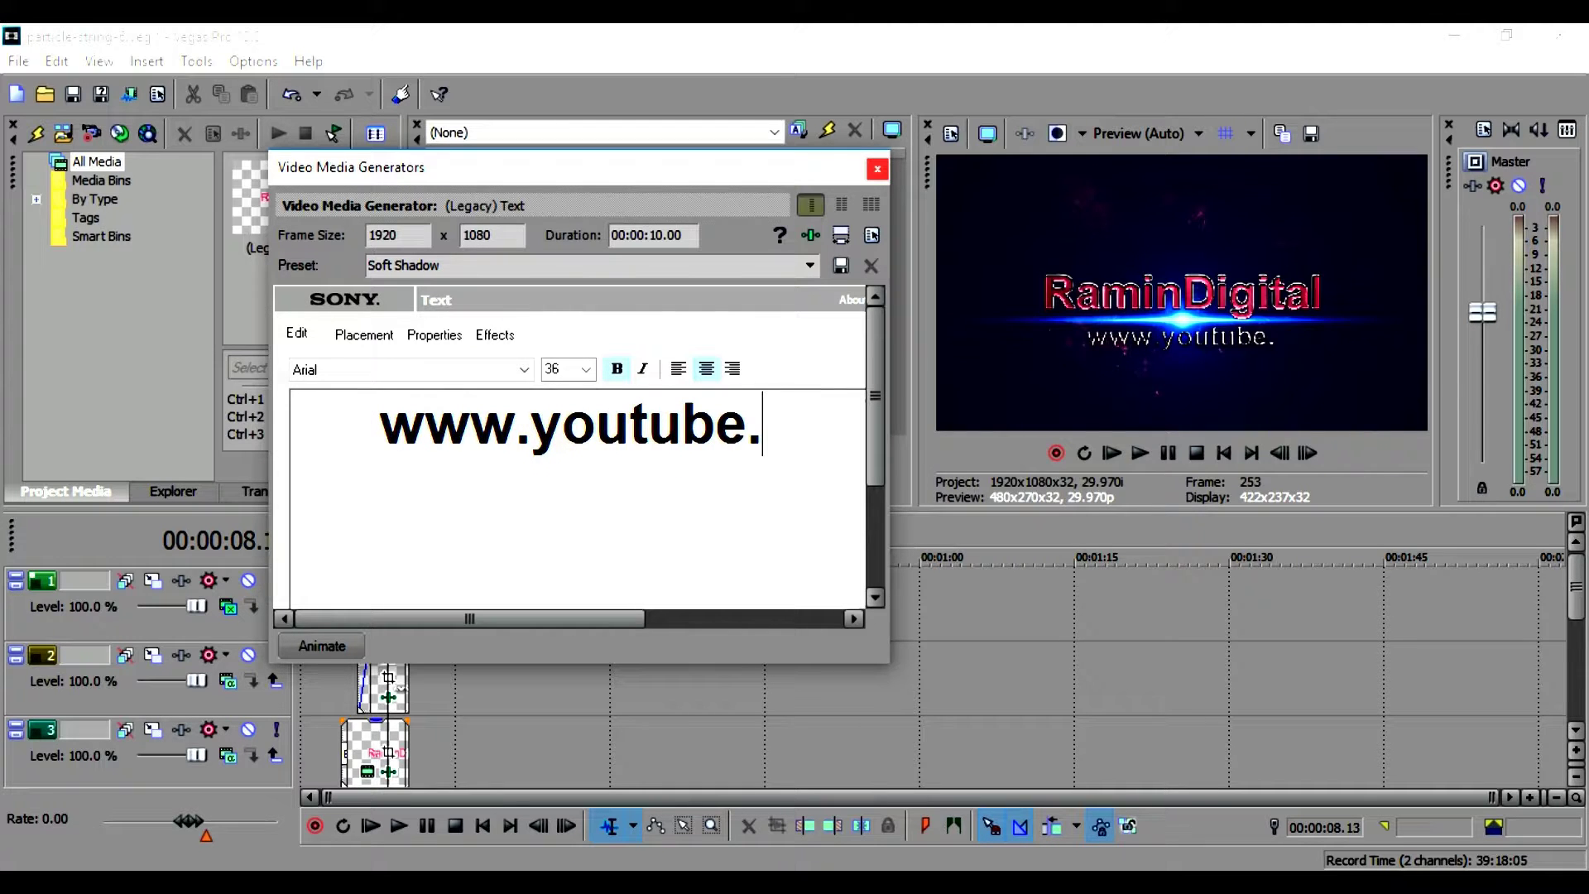
pyautogui.write('com/mehed')
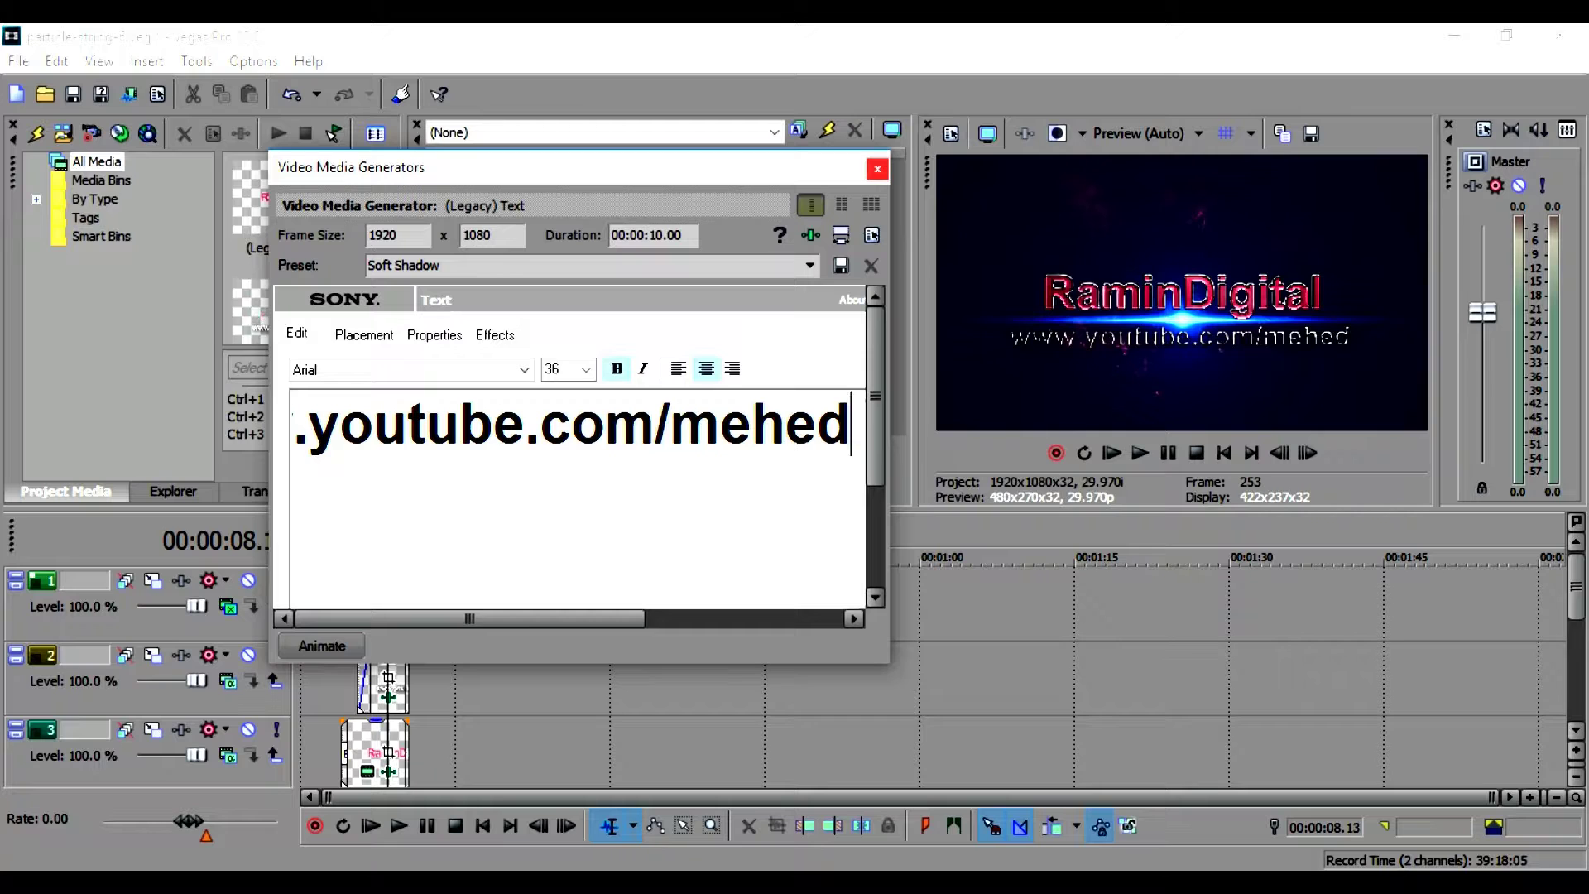
pyautogui.press('BackSpace')
pyautogui.write('di')
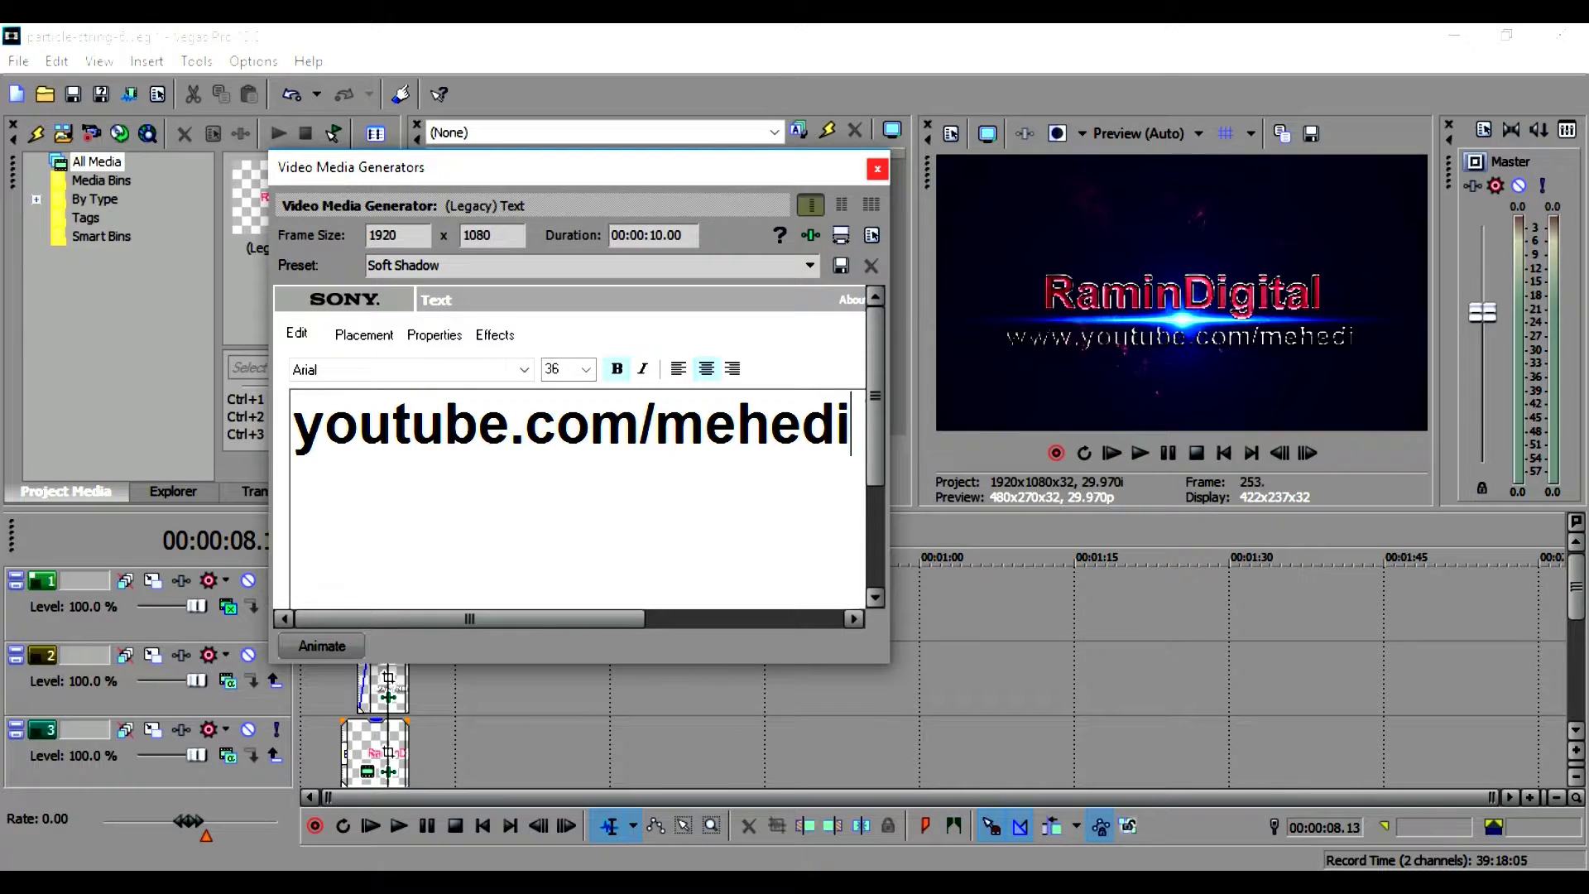
pyautogui.write('1')
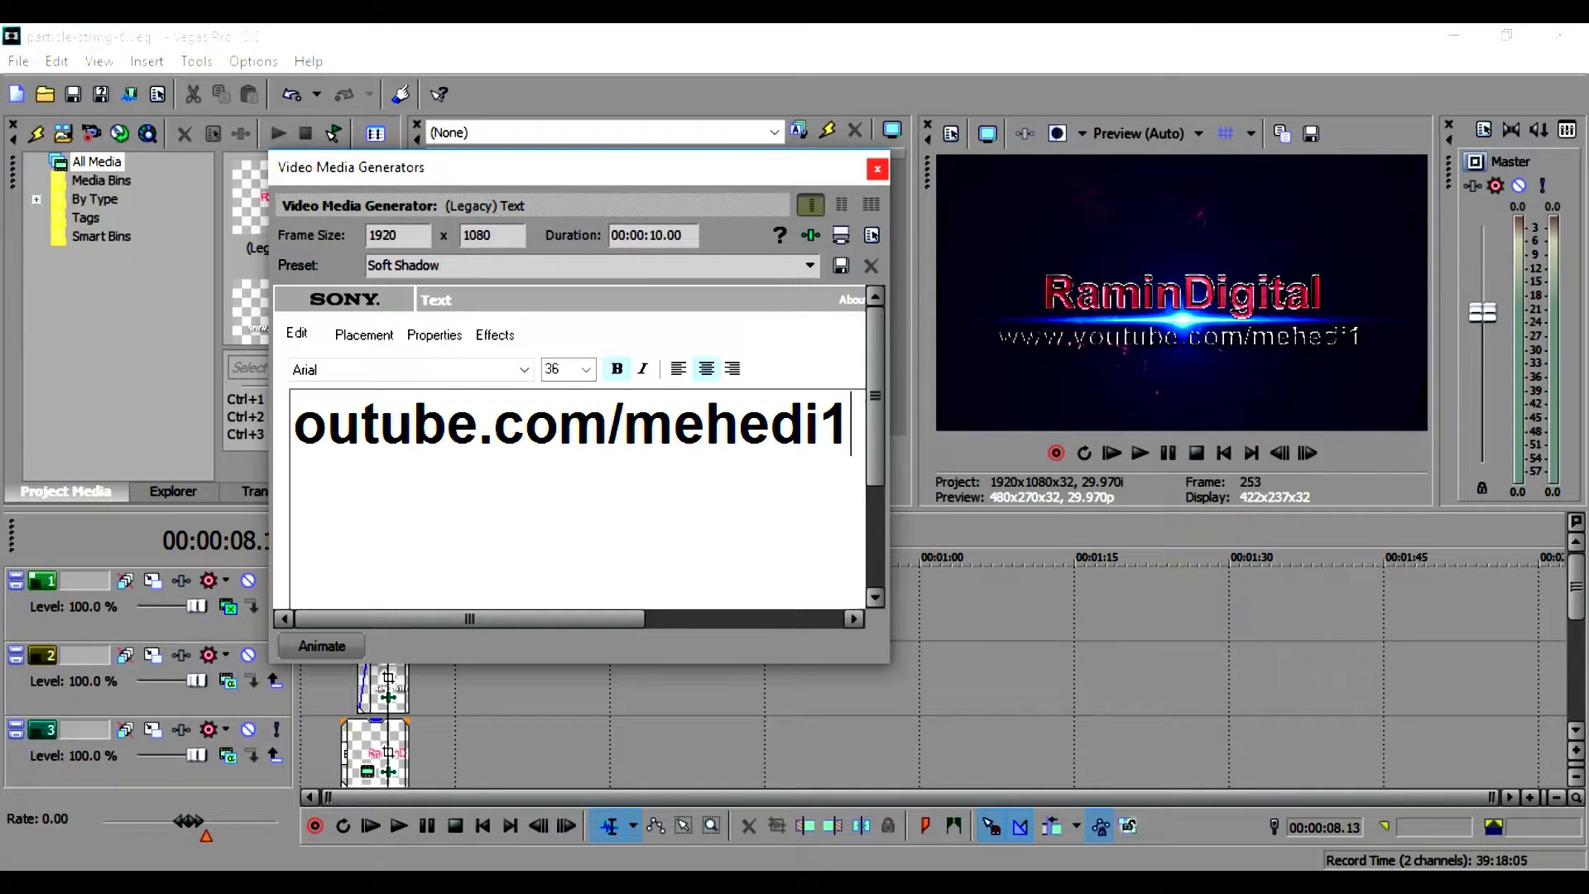
pyautogui.write('6')
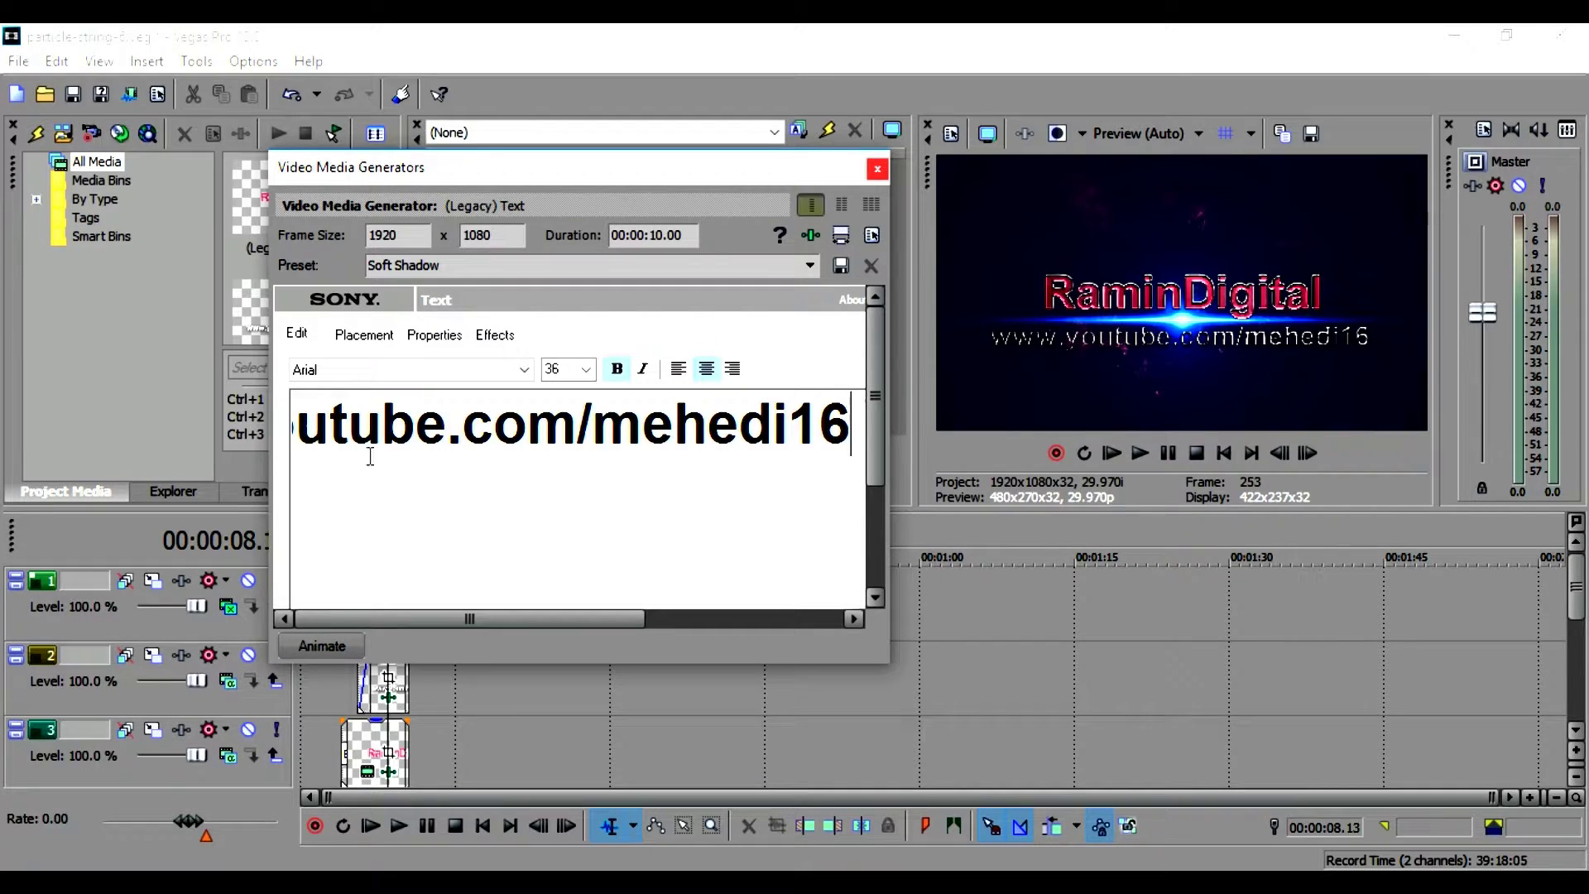
# - Set the whole web address text to the Impact font and close the text generator
pyautogui.hotkey('shift', 'Left')
pyautogui.moveTo(852, 423); pyautogui.dragTo(211, 496)
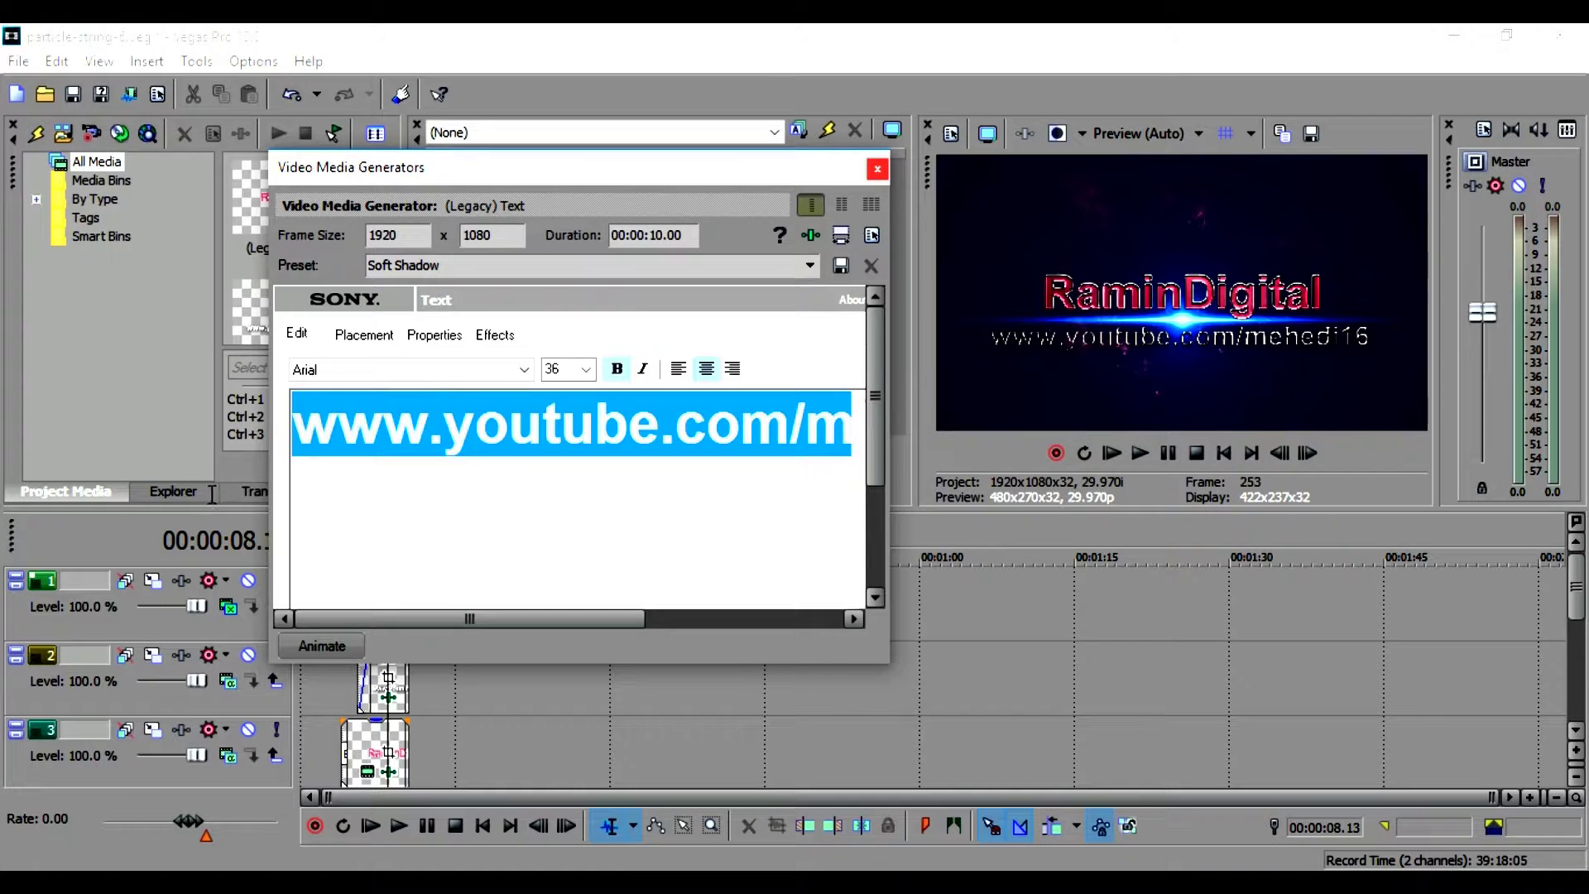
pyautogui.click(524, 369)
pyautogui.write('i')
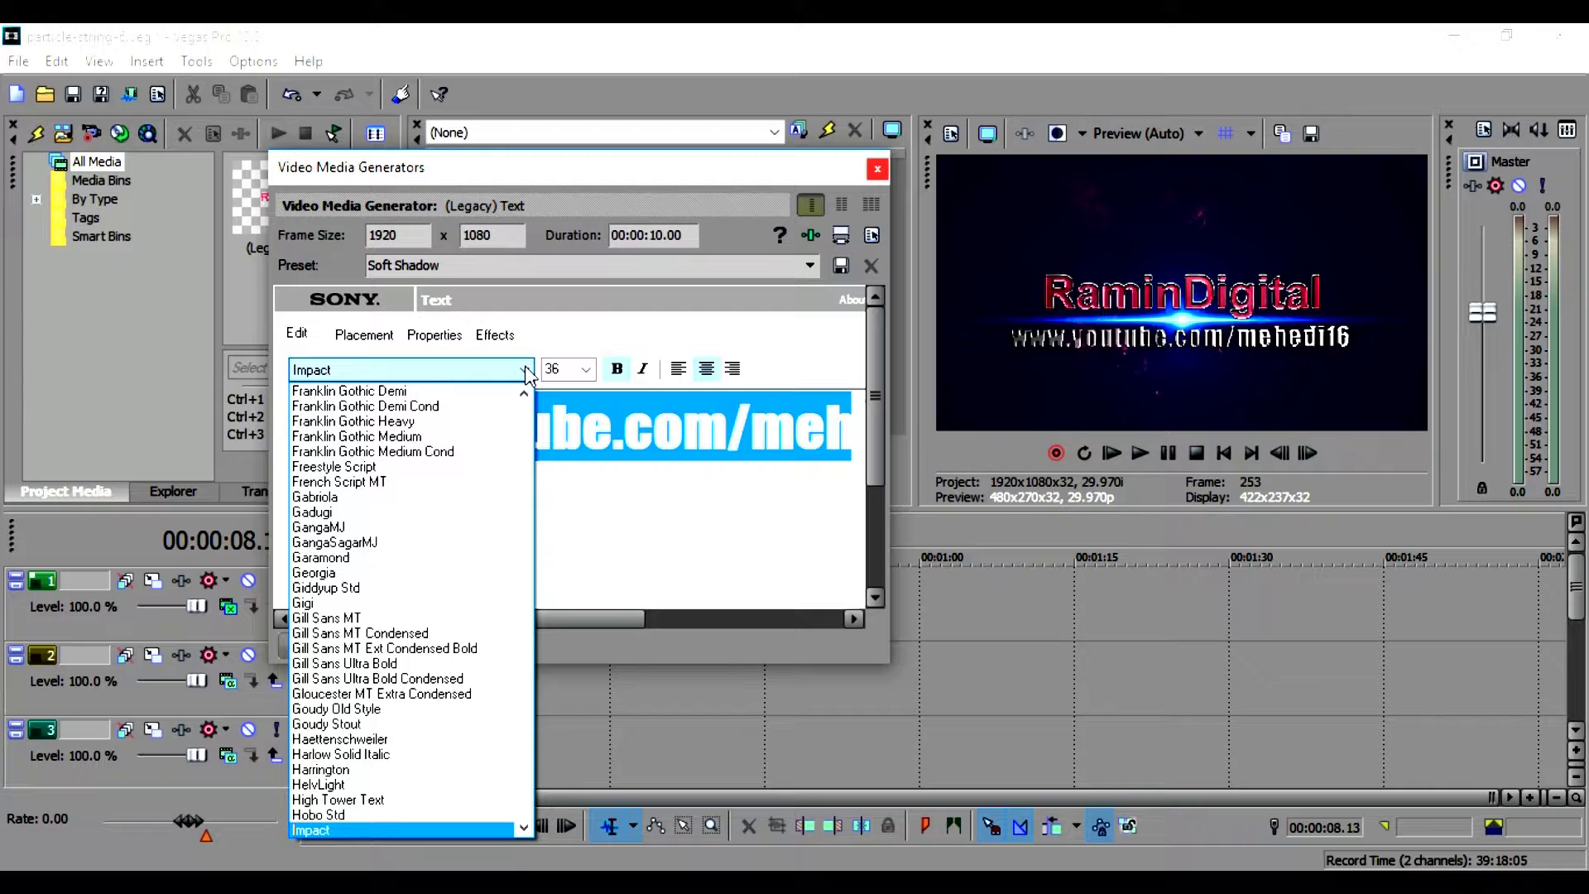
pyautogui.click(396, 369)
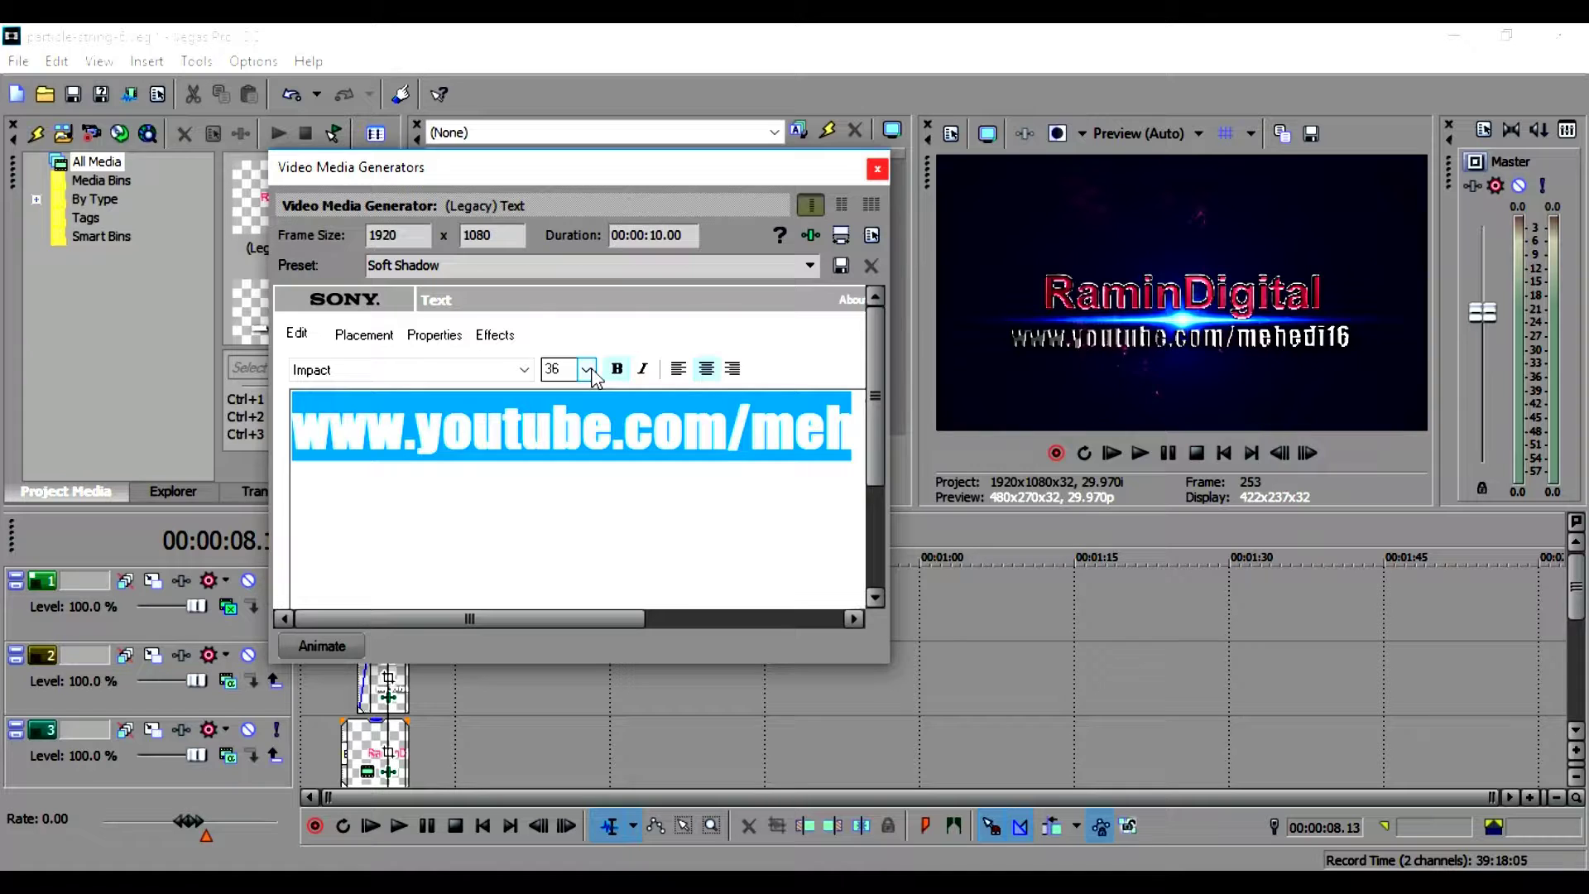
pyautogui.click(698, 521)
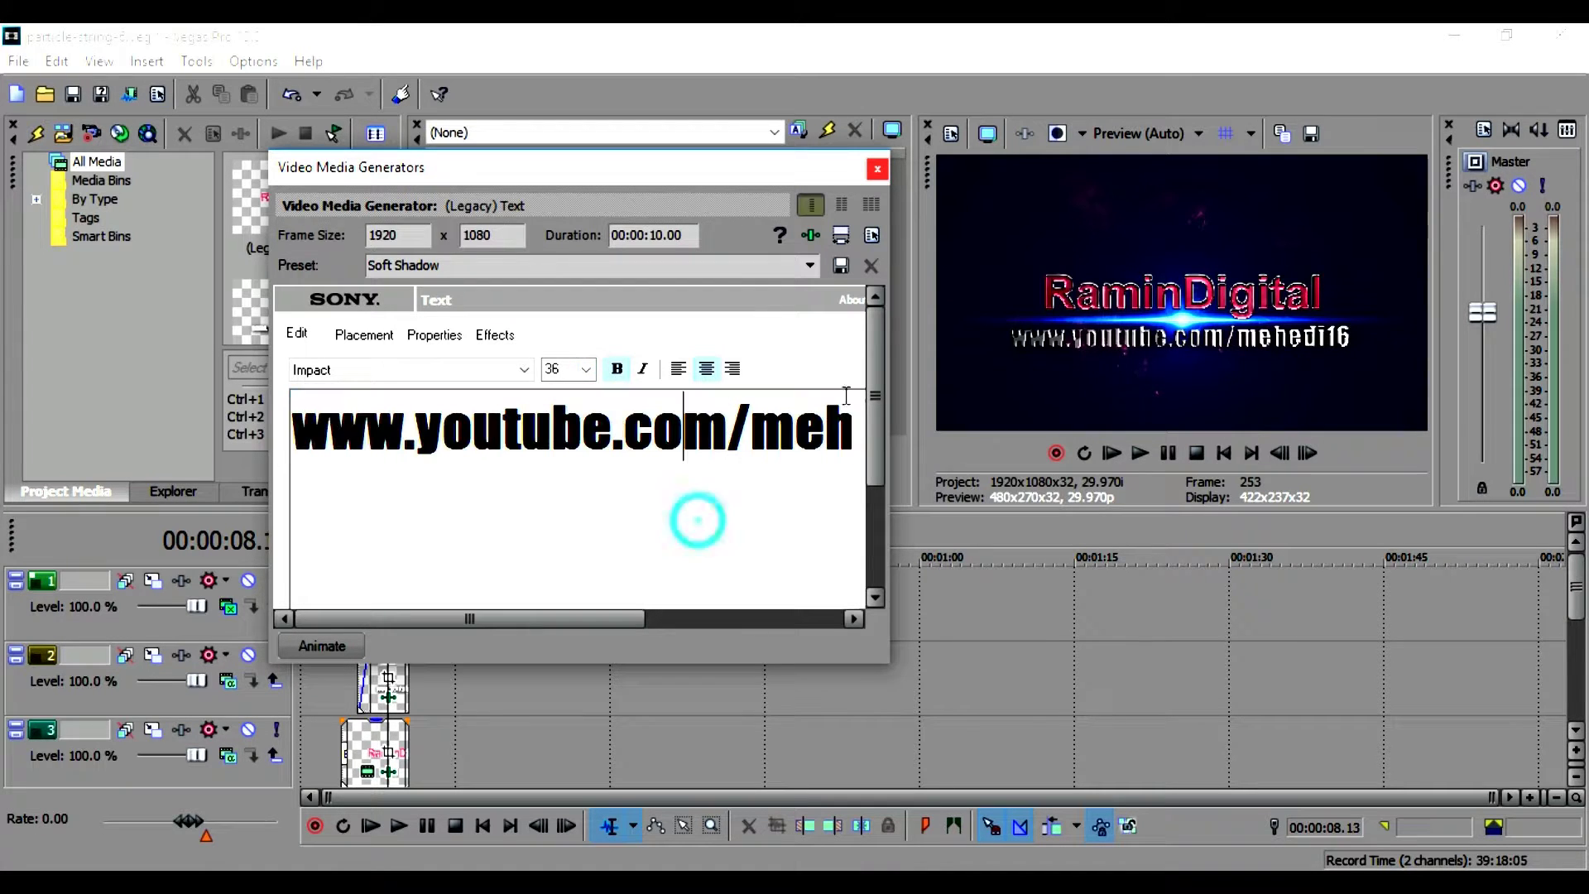
pyautogui.click(878, 171)
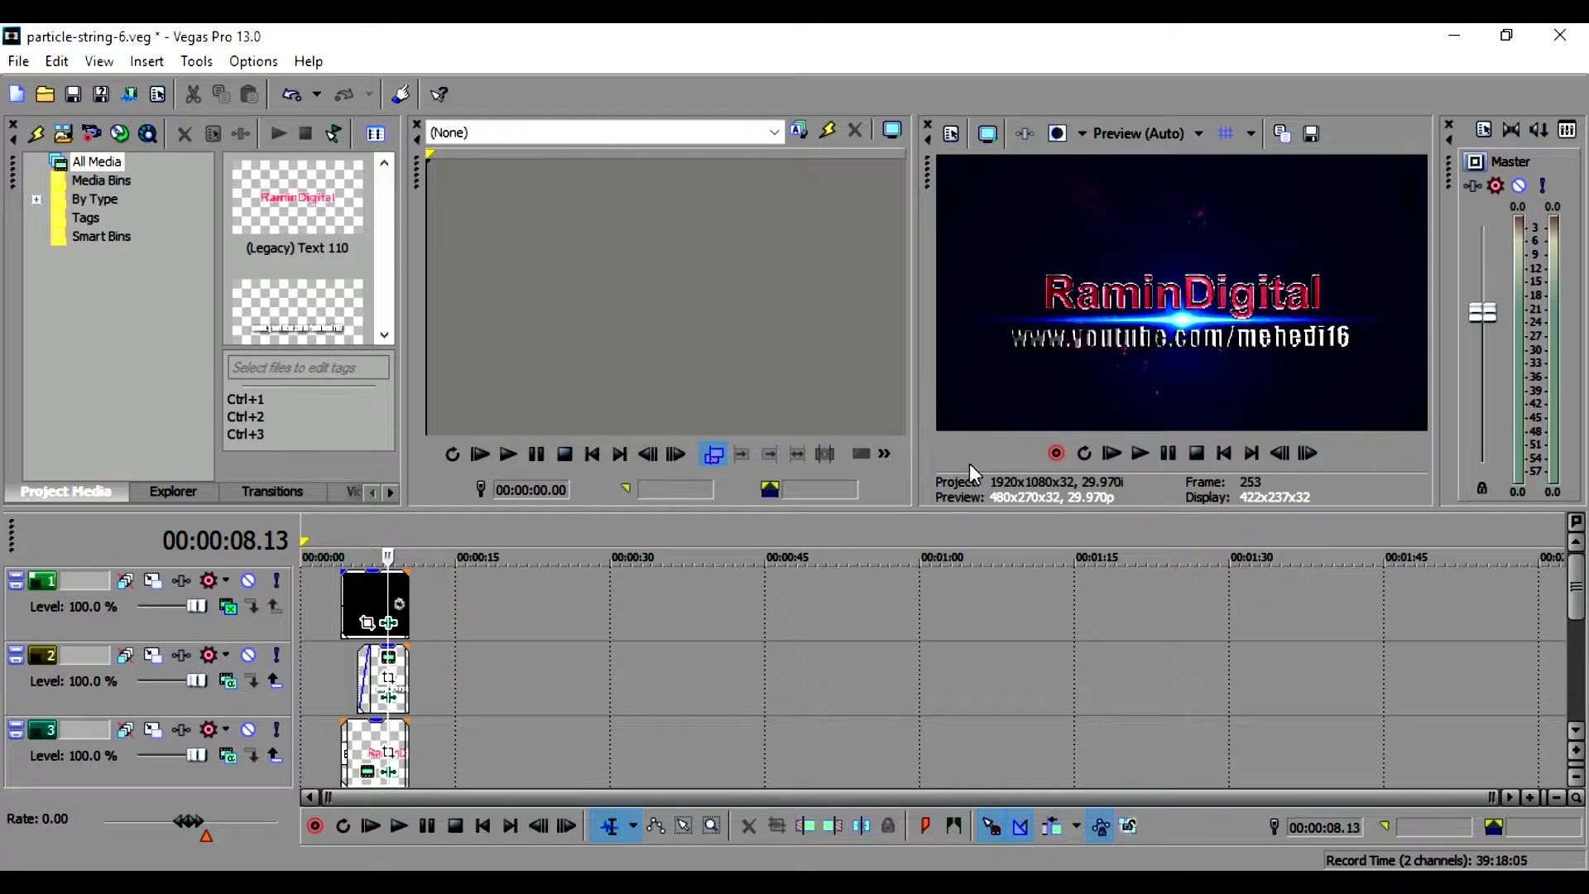
# - Replace the main title in the track 3 generated text with "Mehedi16"
pyautogui.click(368, 773)
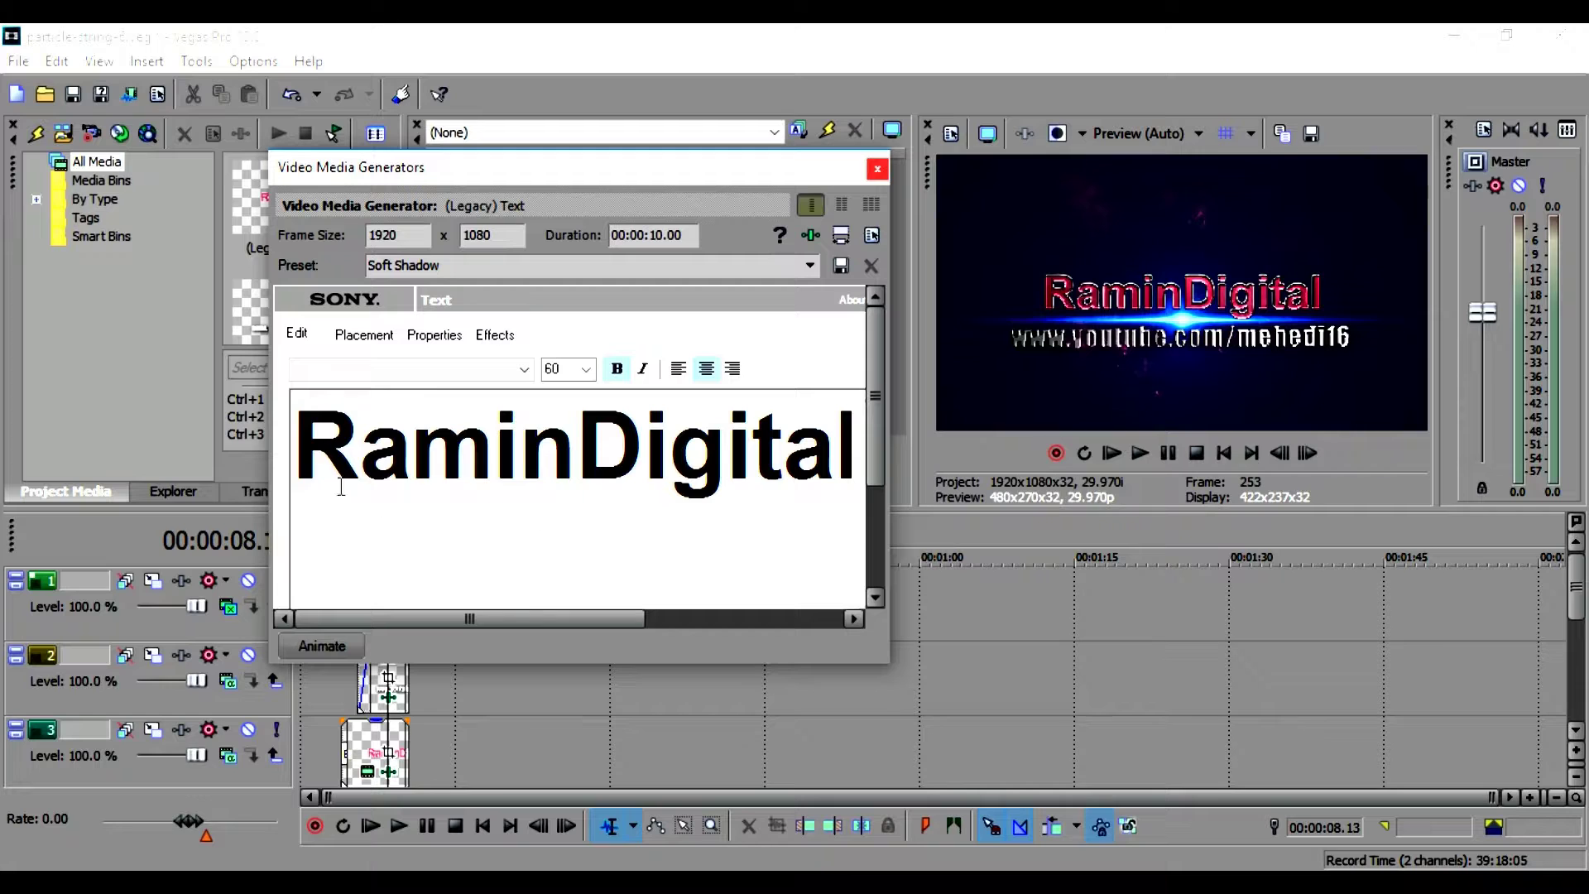
pyautogui.moveTo(293, 461); pyautogui.dragTo(921, 486)
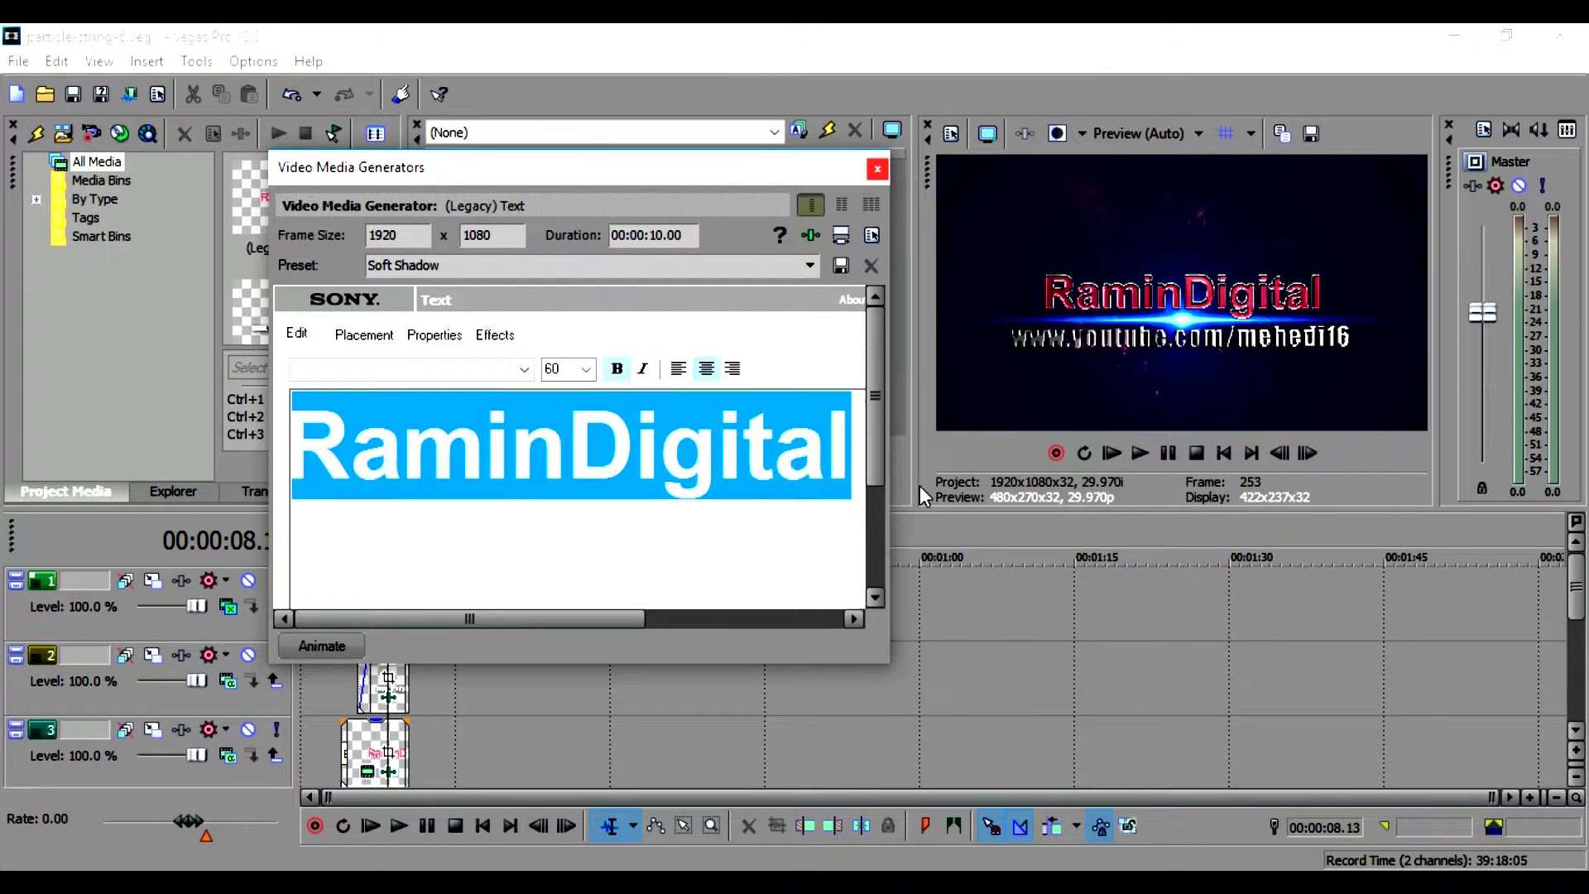
pyautogui.write('Mehedo')
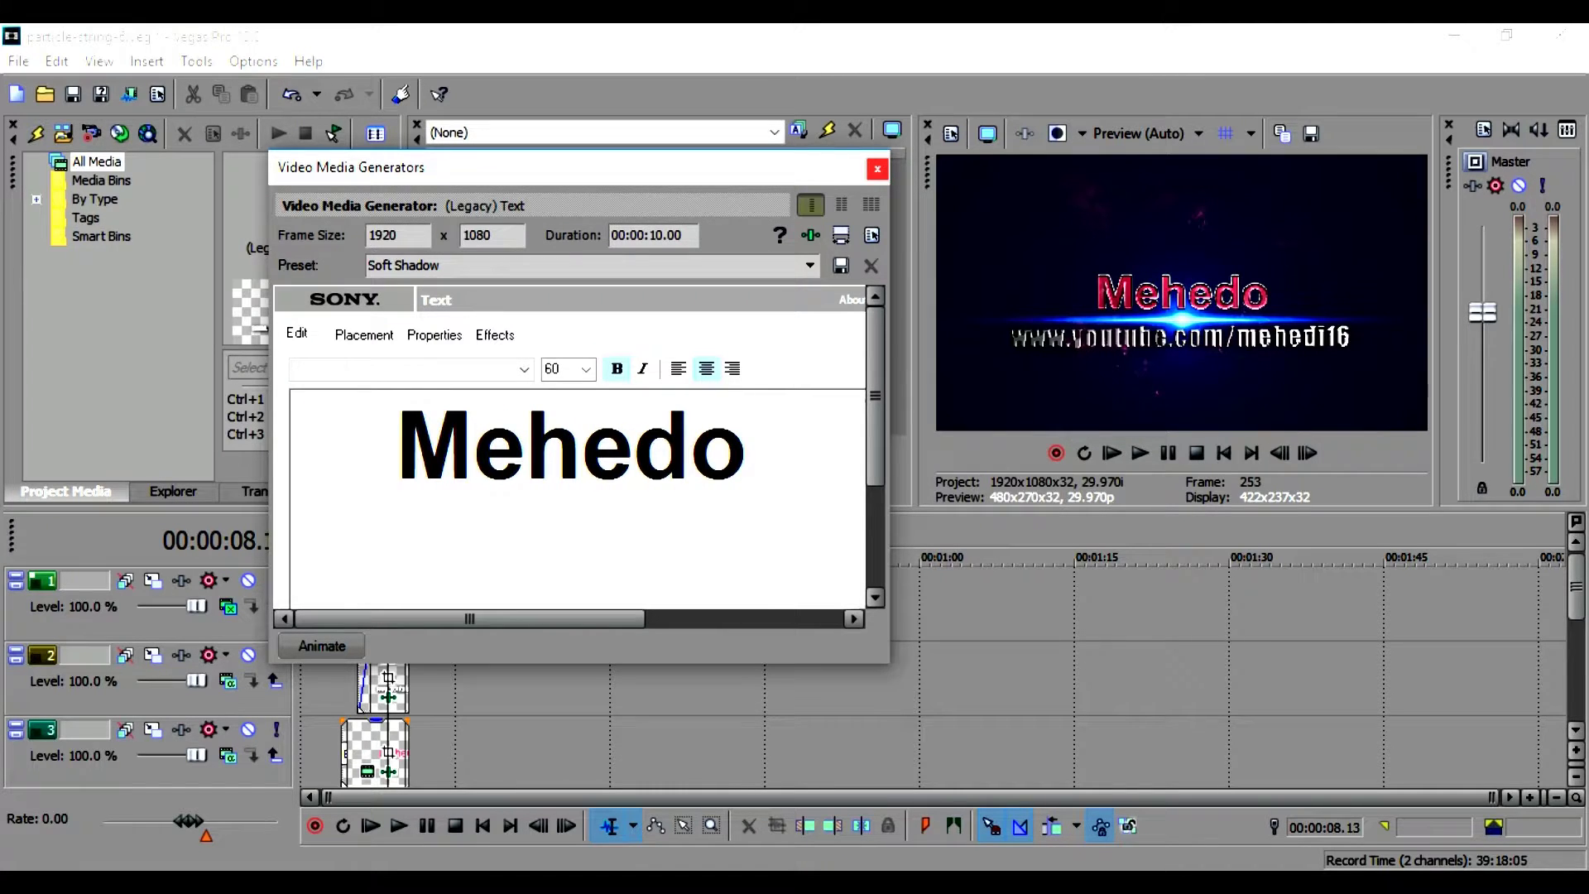
pyautogui.press('BackSpace')
pyautogui.write('i16')
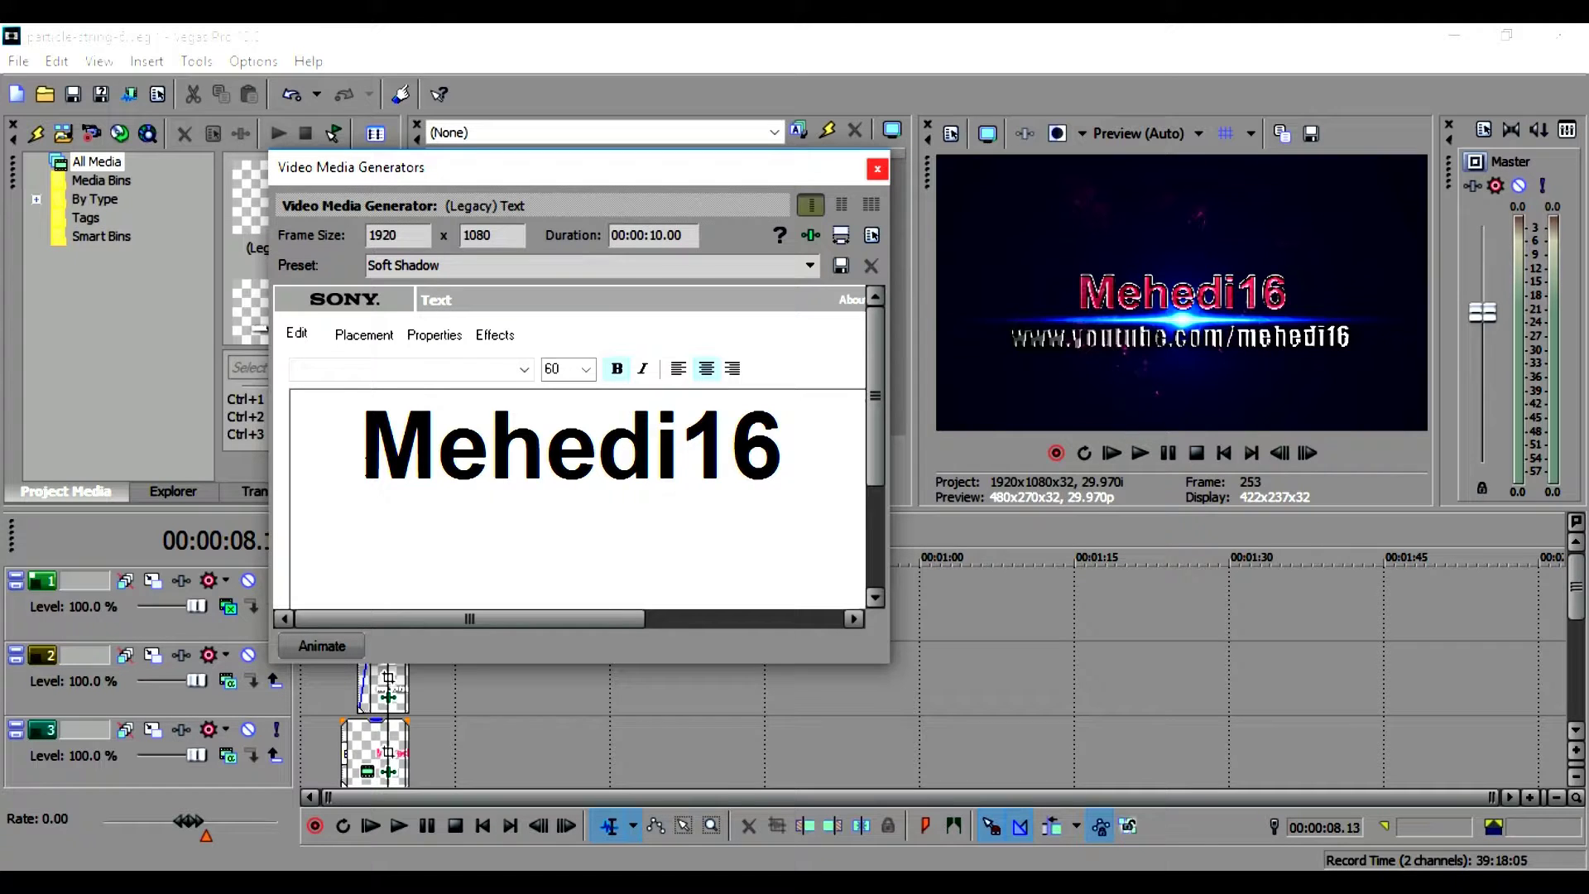
# - Set the whole main title to the Impact font and close the text generator
pyautogui.hotkey('ctrl', 'a')
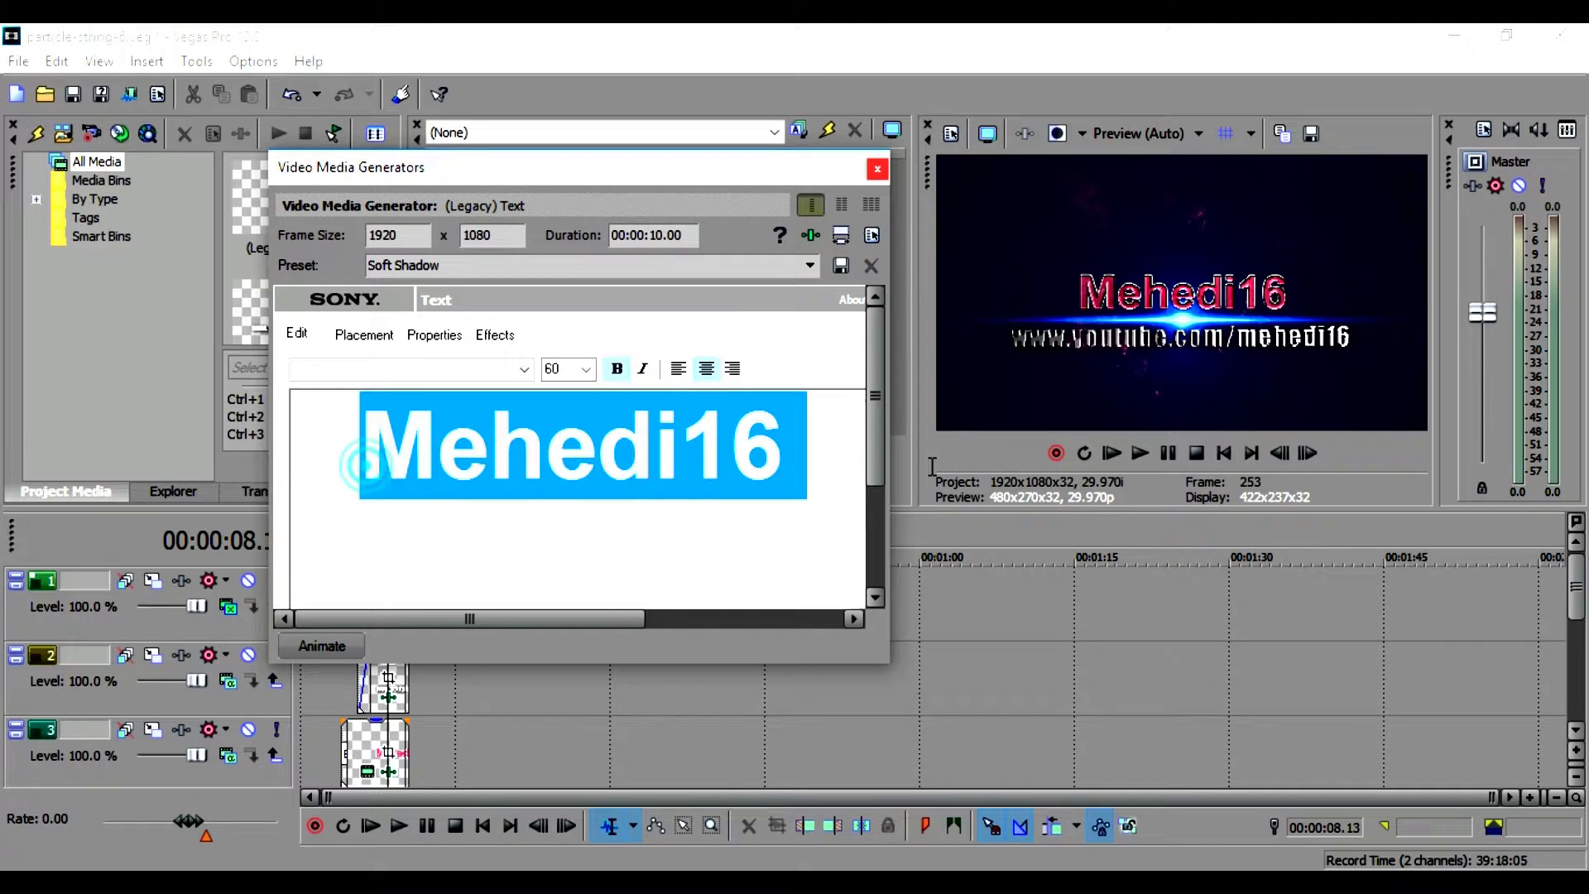
pyautogui.click(524, 369)
pyautogui.write('Impact')
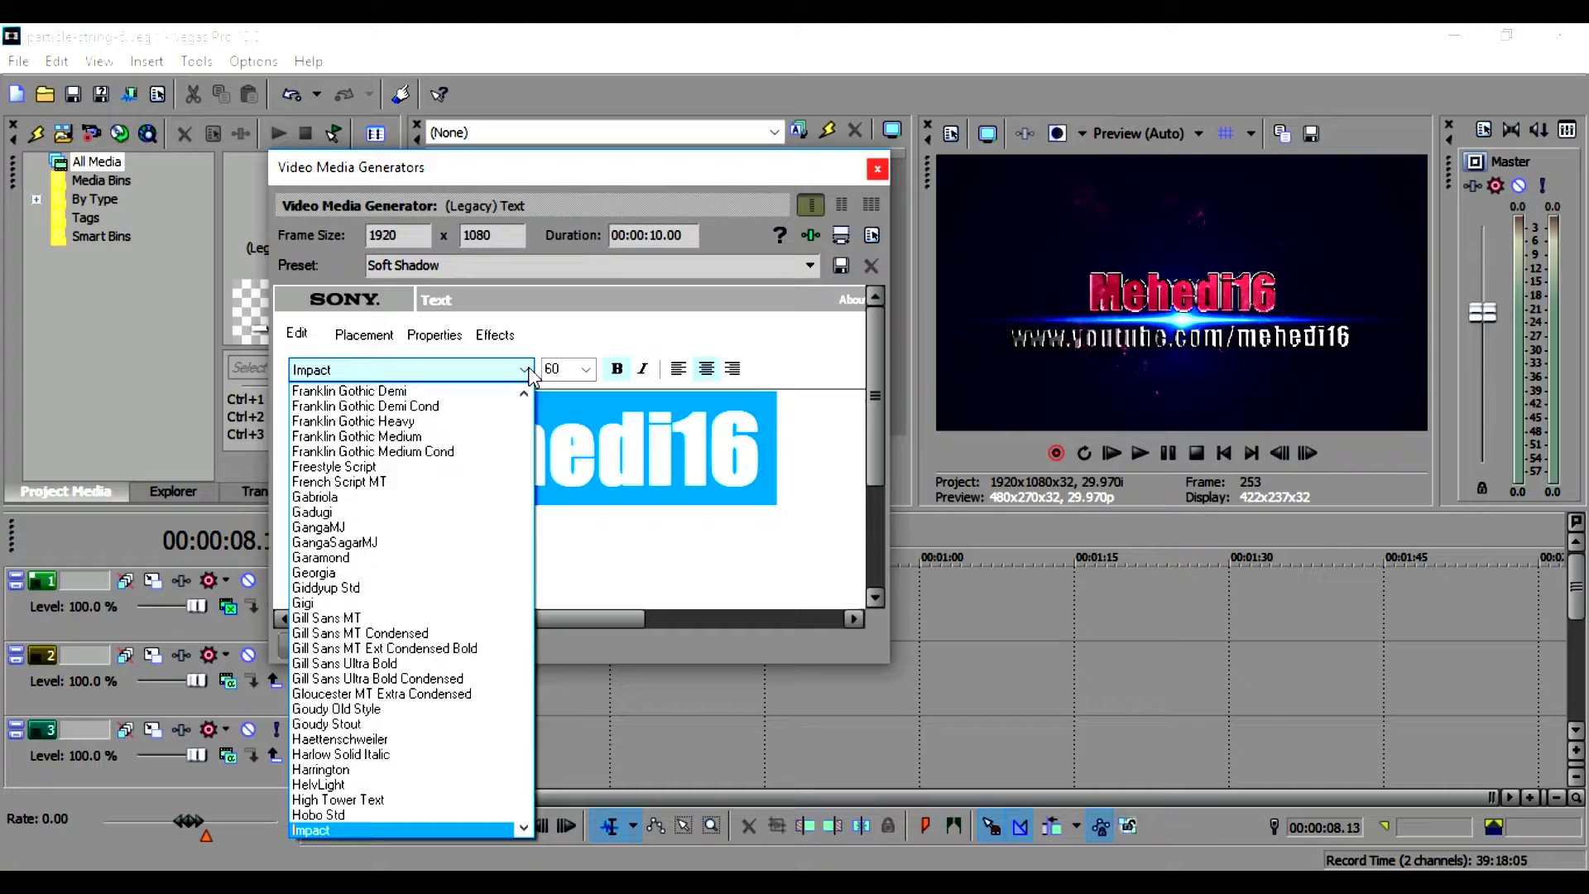
pyautogui.press('Return')
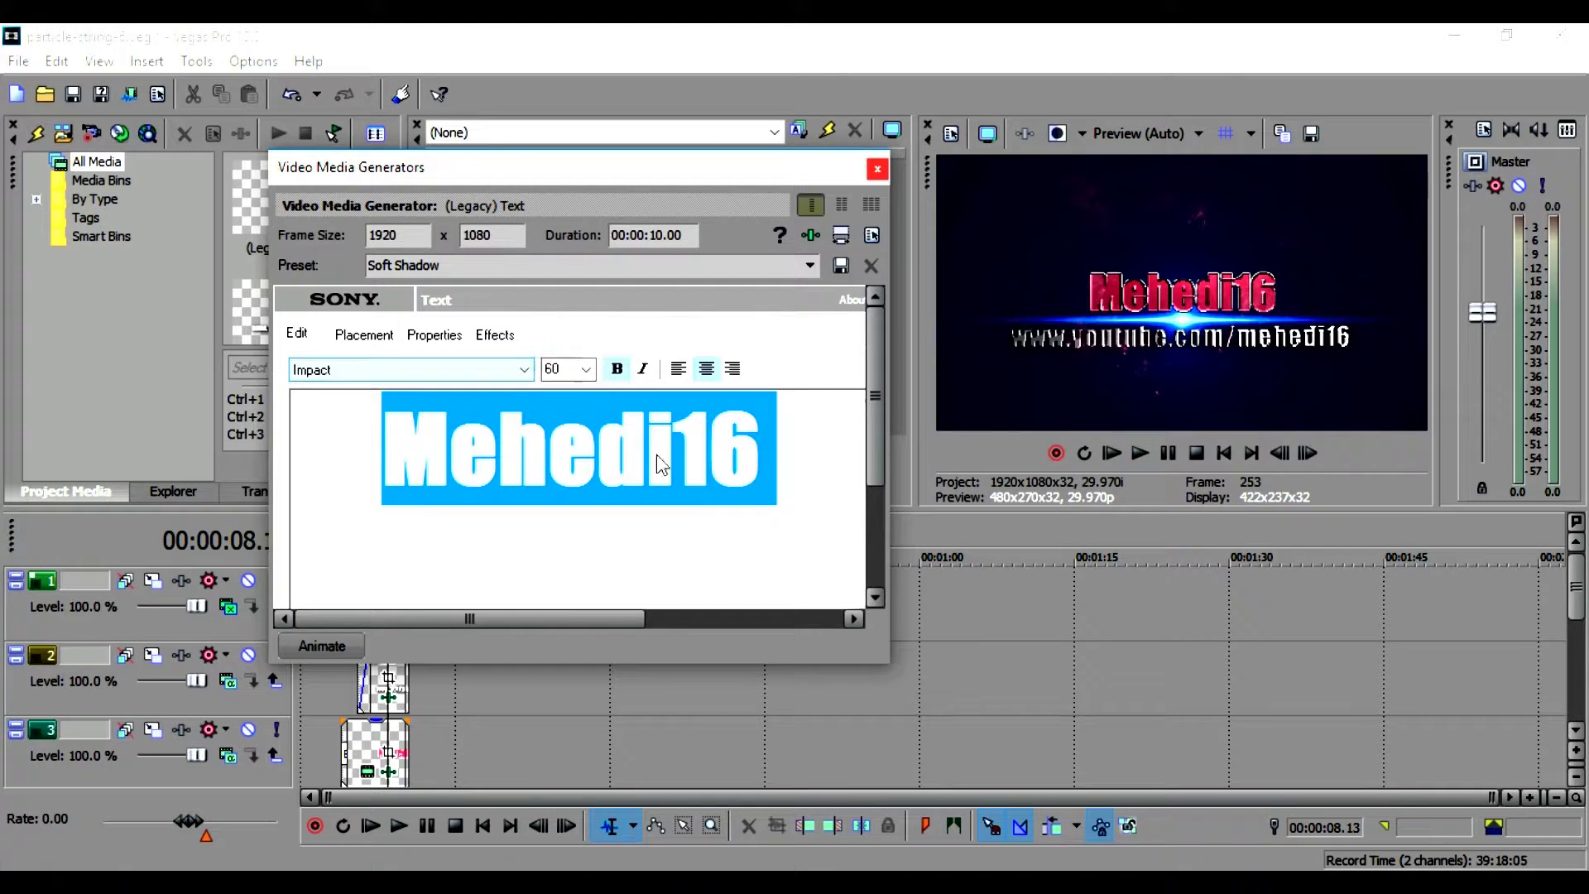
pyautogui.click(877, 170)
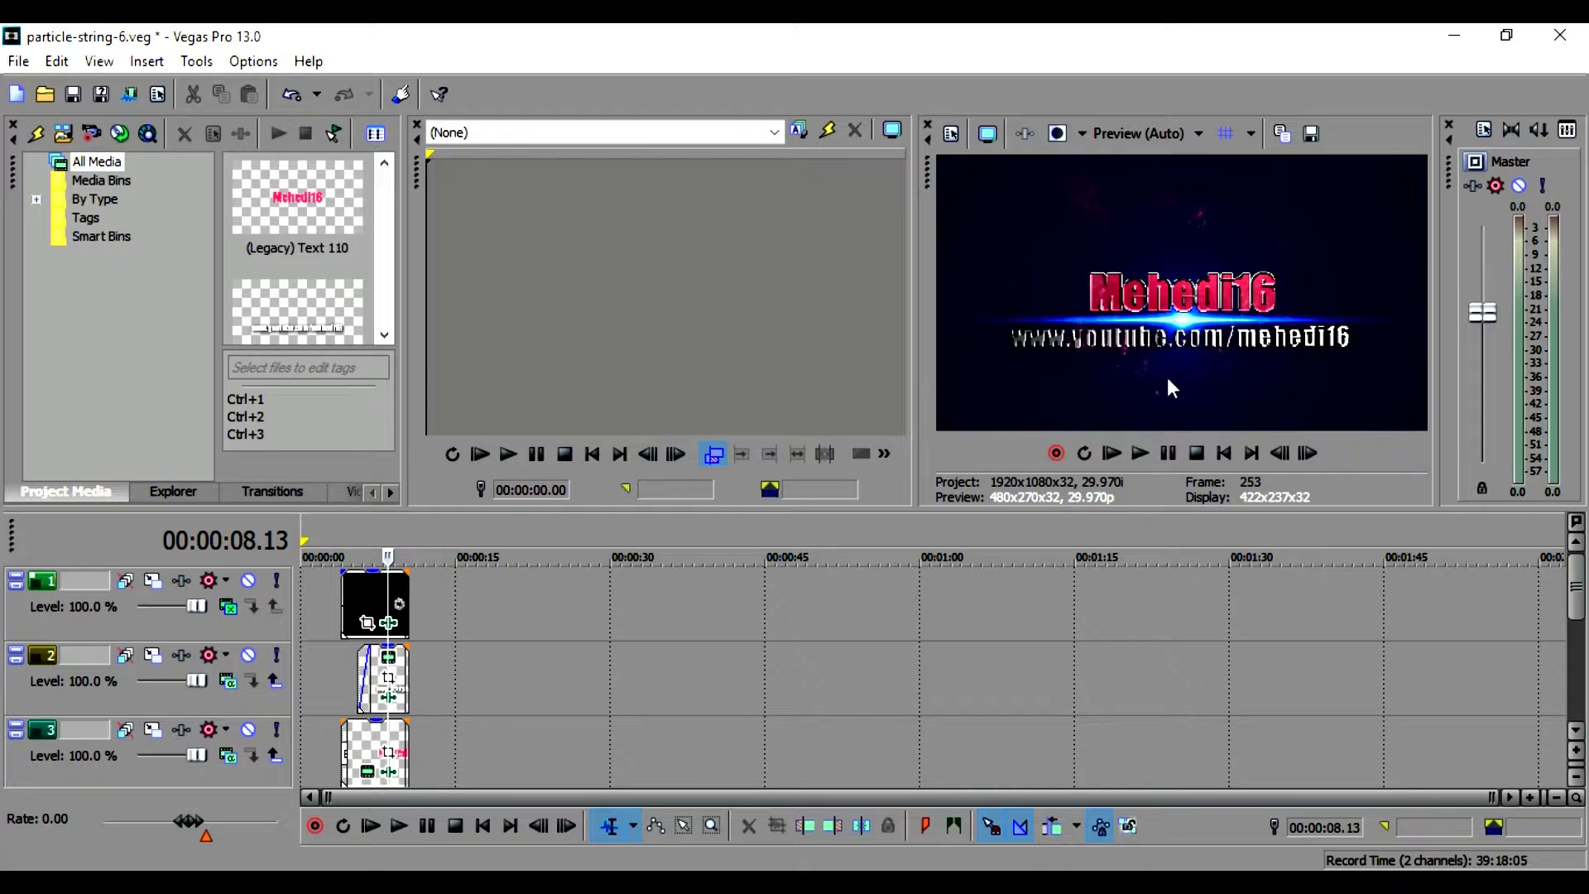
# - Play the customised intro from the start in the preview to check the new title and web address, and stop playback
pyautogui.click(1114, 453)
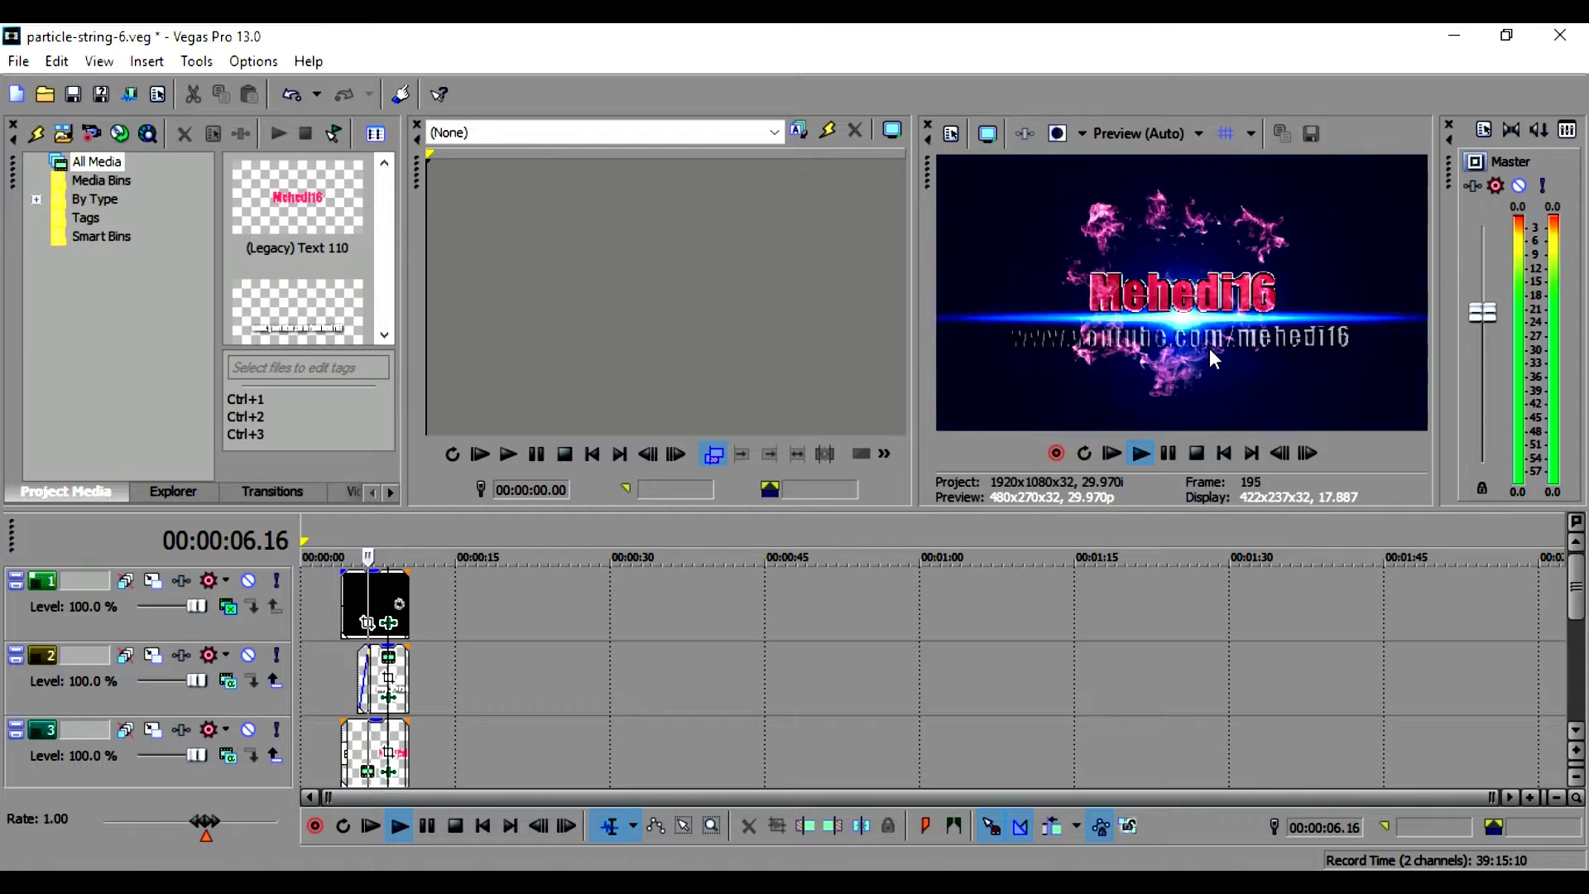
pyautogui.click(1169, 454)
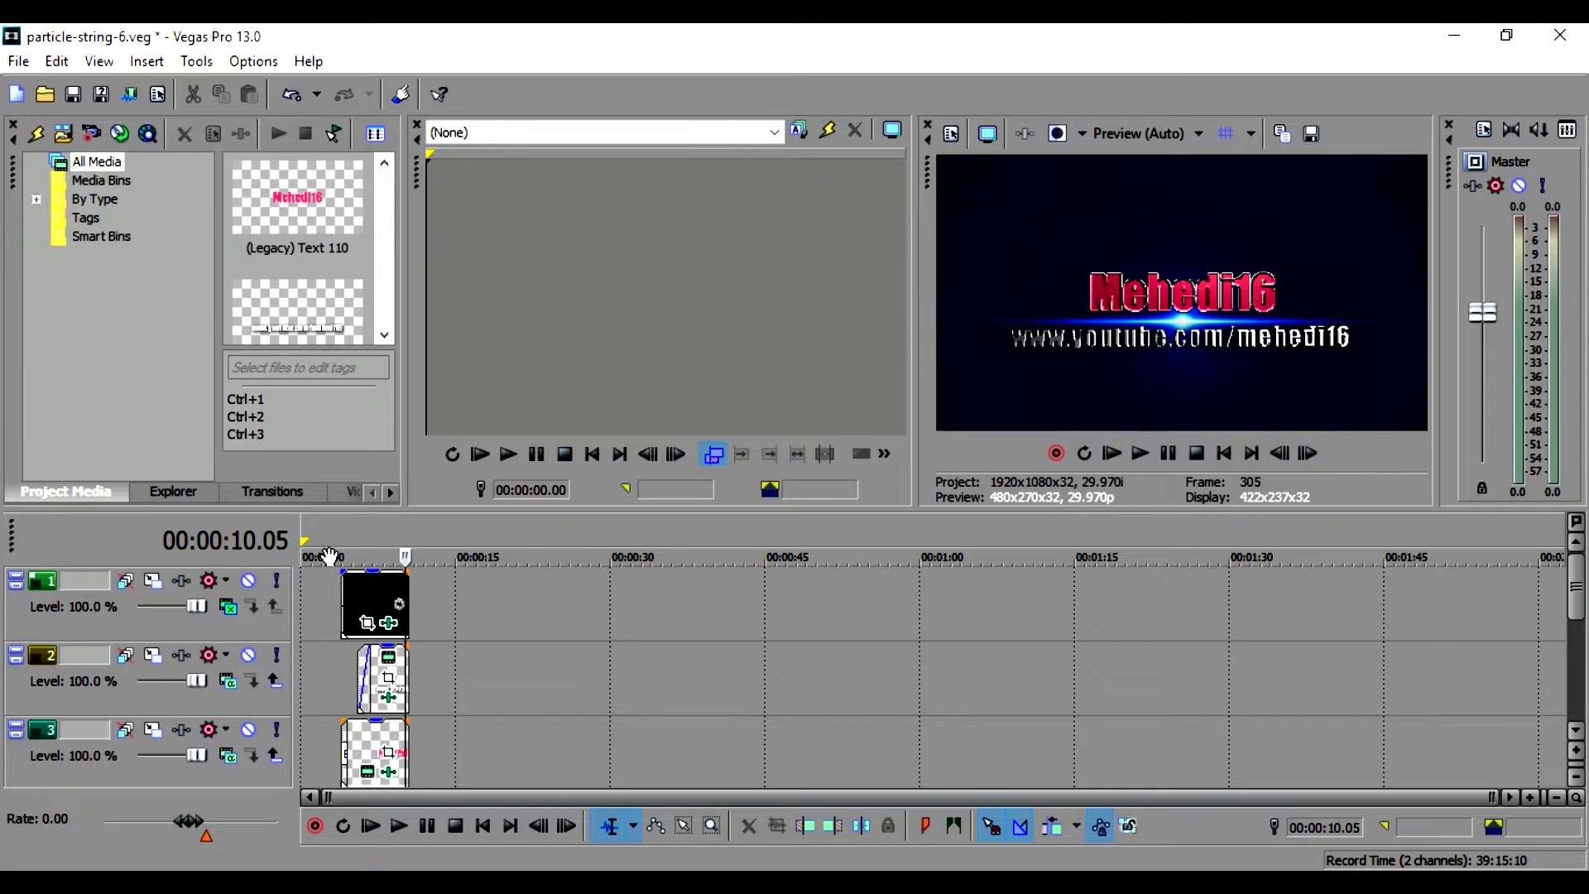
pyautogui.moveTo(406, 555); pyautogui.dragTo(1379, 535)
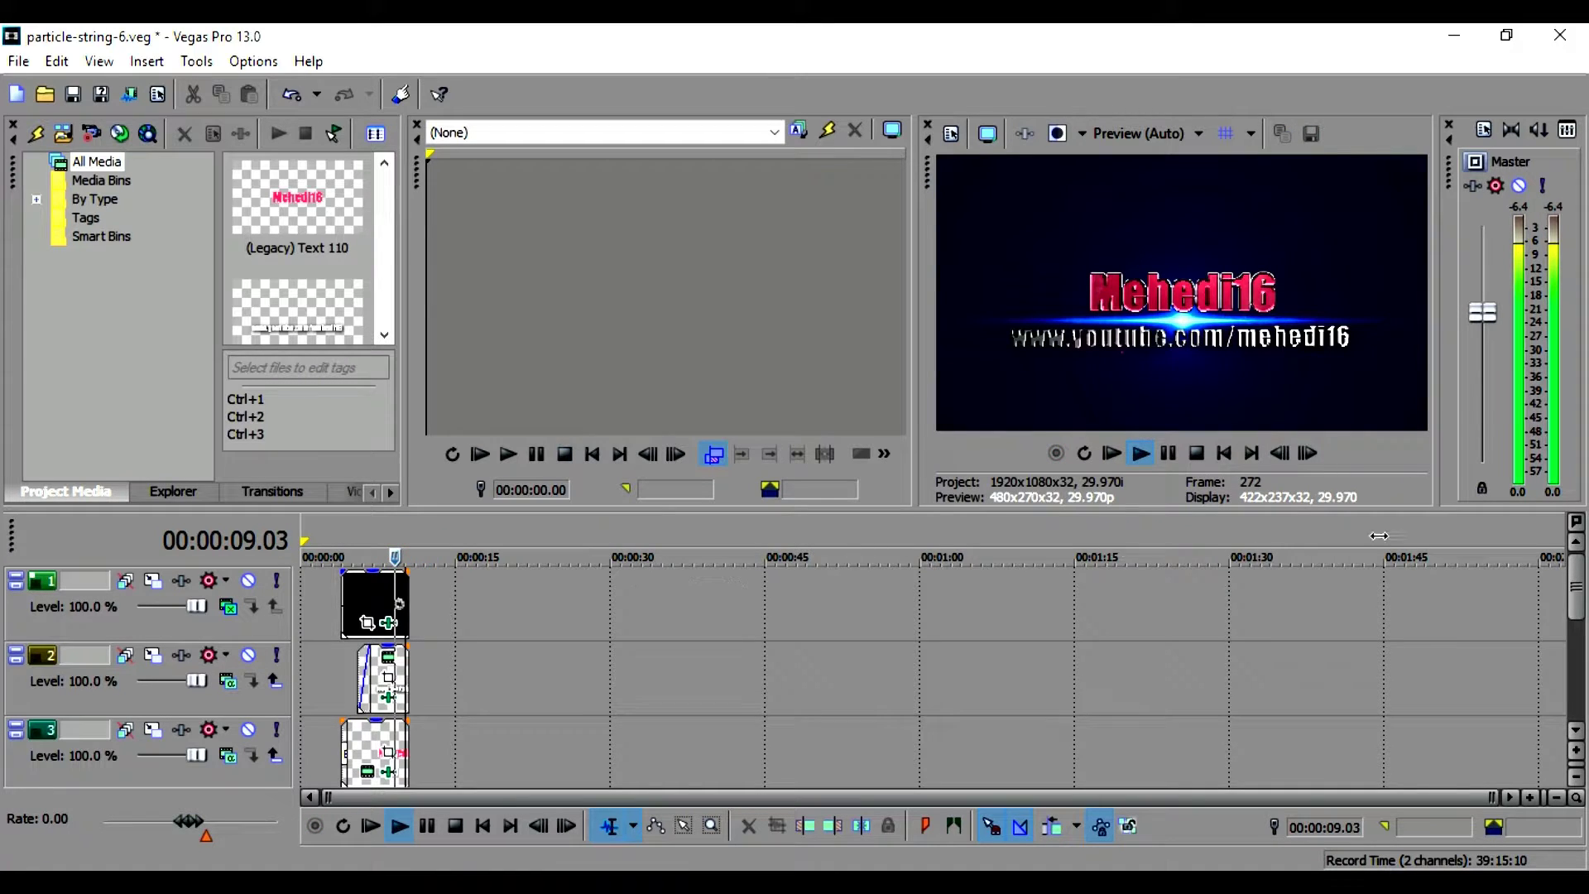
pyautogui.click(1115, 453)
pyautogui.click(1168, 454)
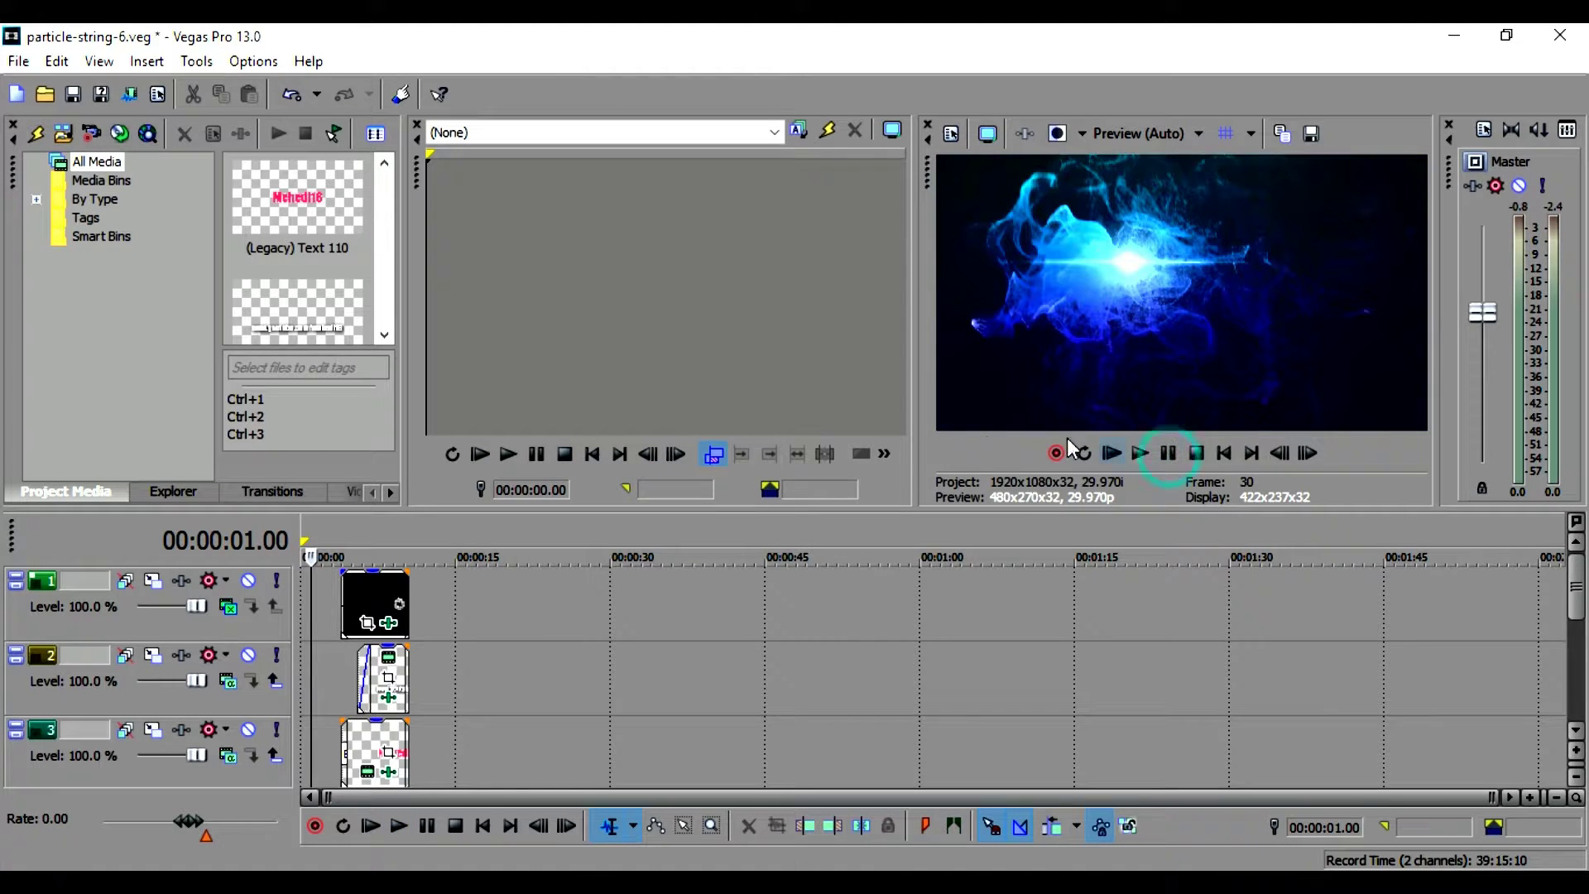
pyautogui.press('space')
# - Return the playhead to the timeline start and select a loop region over the whole intro, from 00:00:00.00 to 00:00:10.13
pyautogui.moveTo(311, 557); pyautogui.dragTo(302, 557)
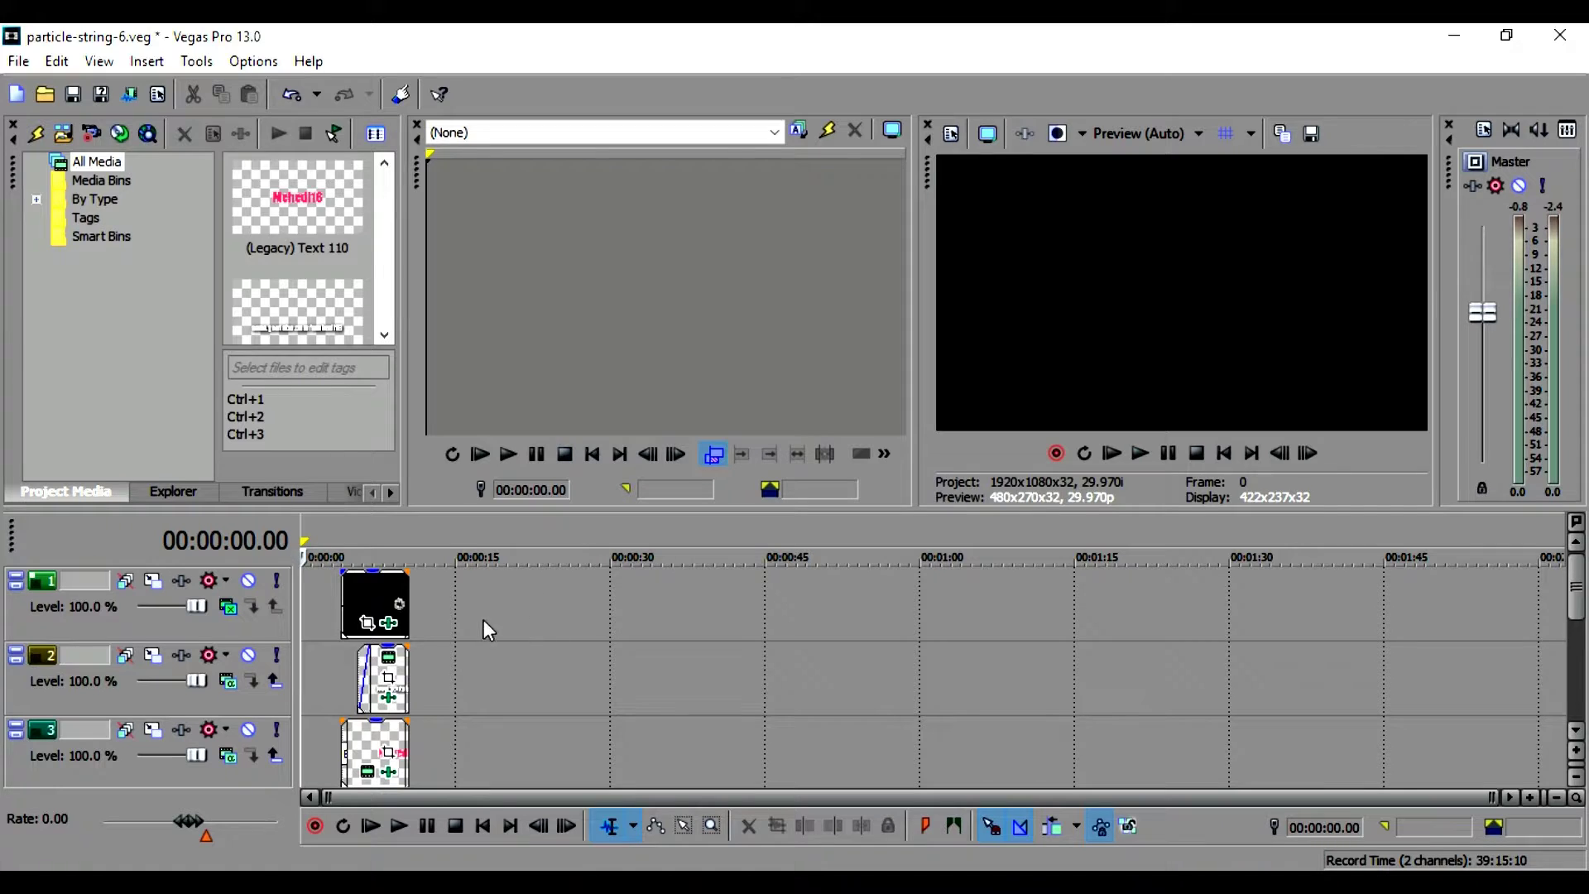
pyautogui.moveTo(424, 575); pyautogui.dragTo(300, 718)
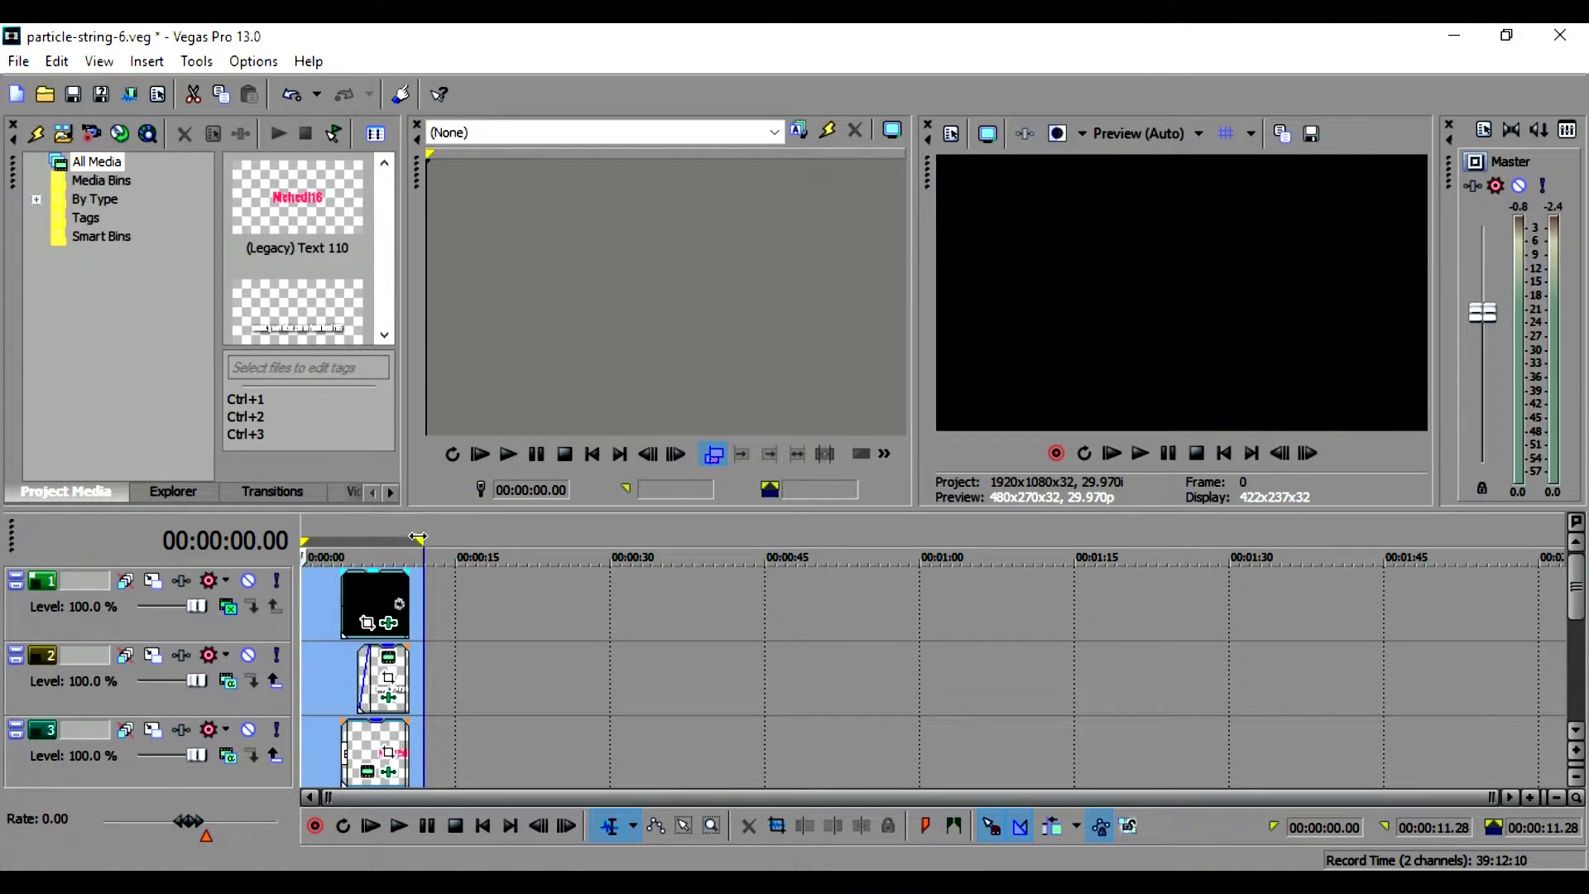
pyautogui.moveTo(421, 540); pyautogui.dragTo(407, 548)
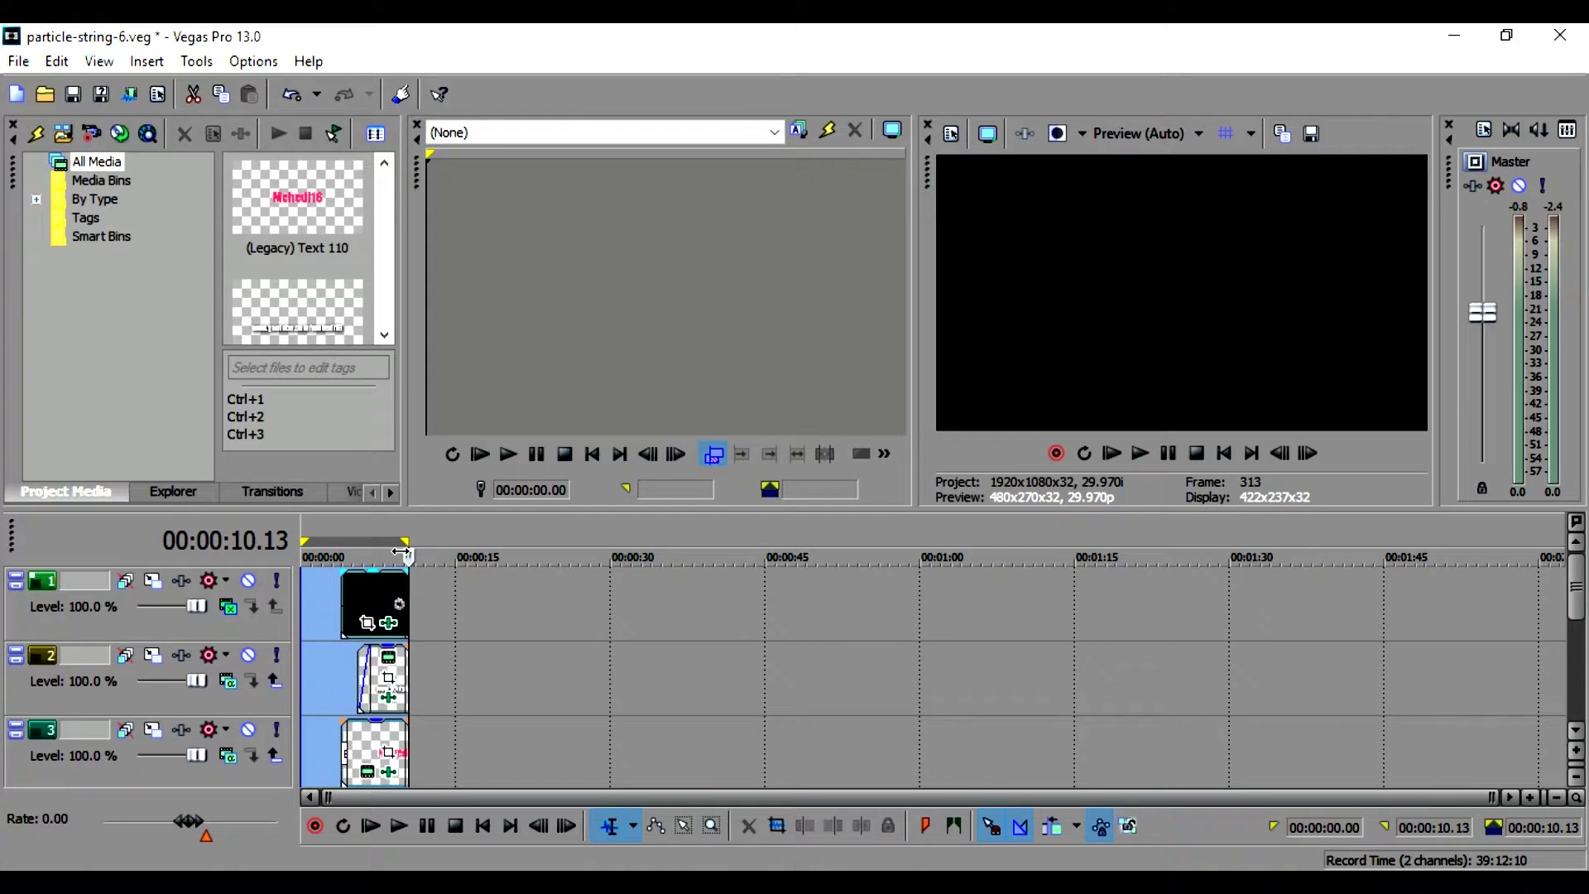
# - Open the Render As settings and choose the 6.7 Mbps HD 1080-25p Video template under Windows Media Video V11 (*.wmv)
pyautogui.click(18, 63)
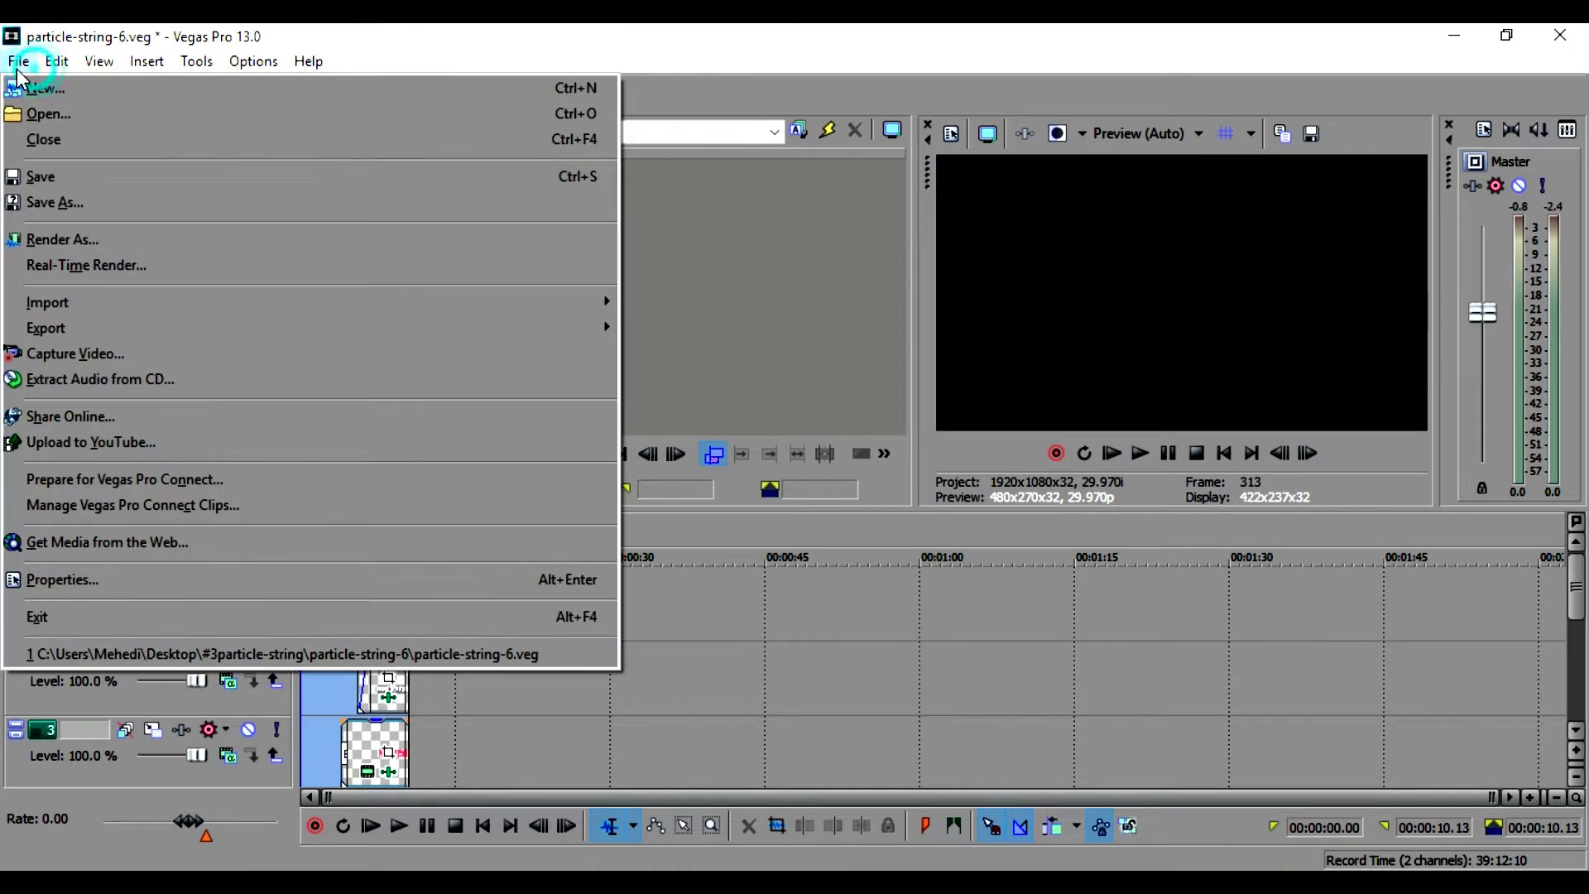
pyautogui.click(52, 248)
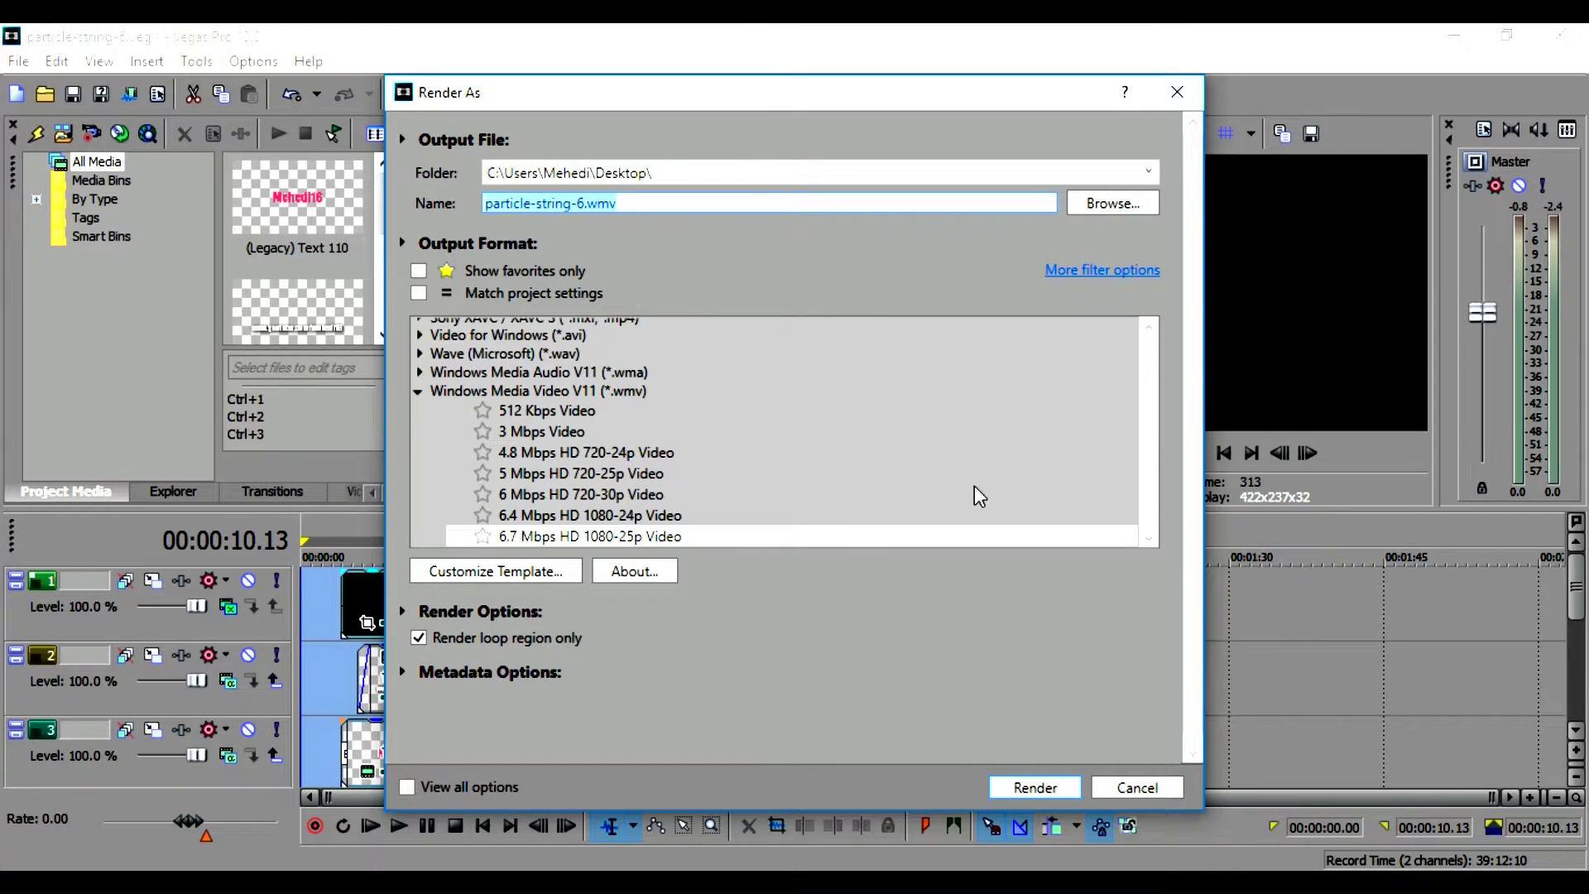
pyautogui.moveTo(1153, 486); pyautogui.dragTo(1136, 528)
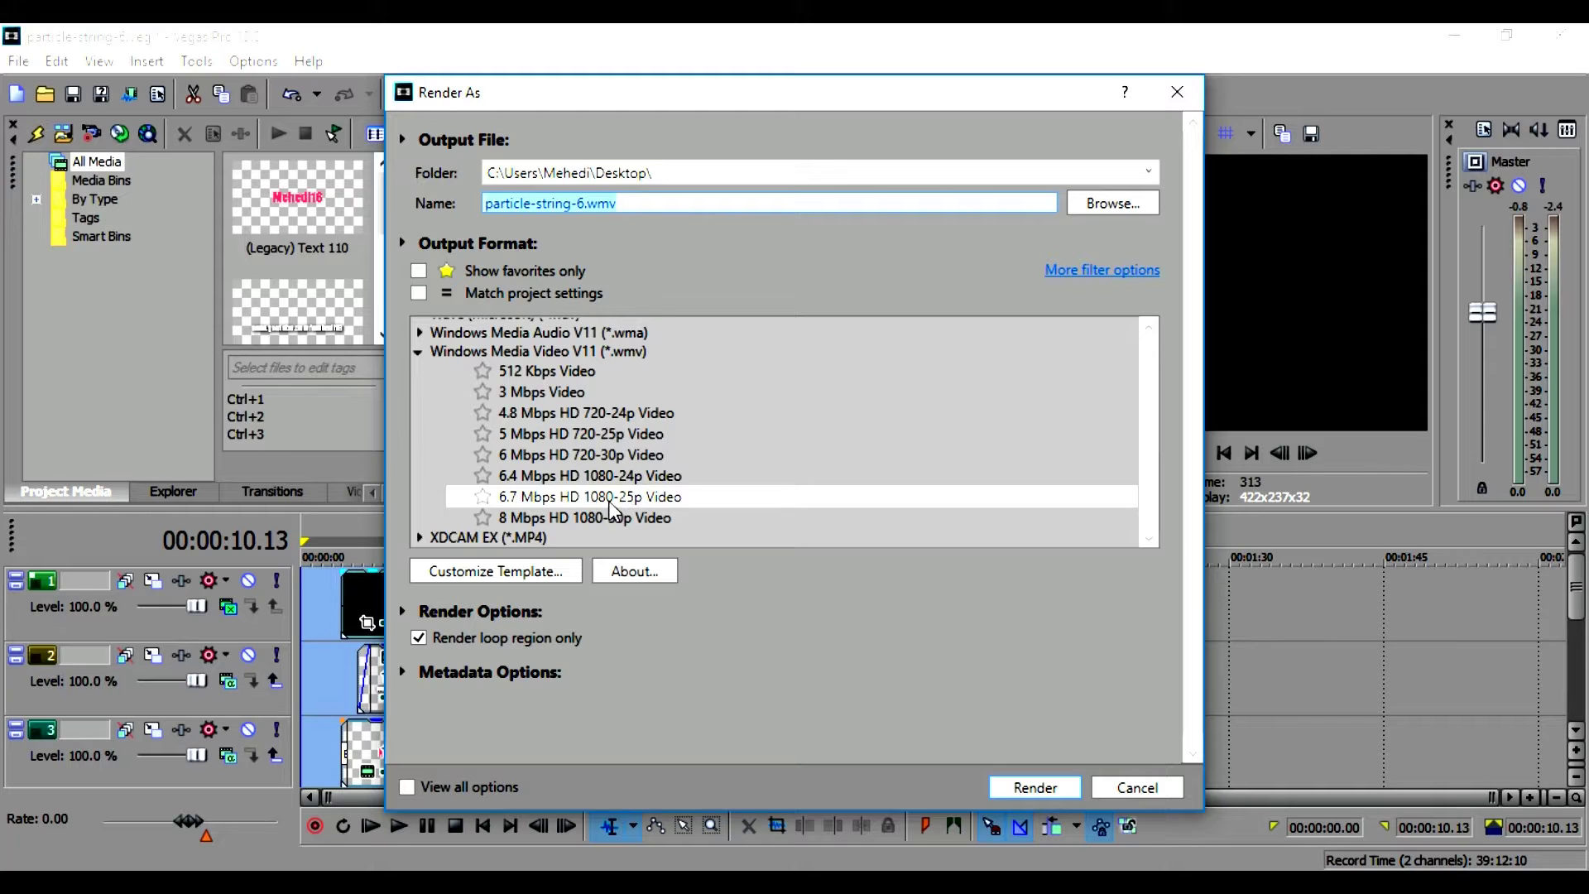
pyautogui.click(594, 477)
pyautogui.click(587, 495)
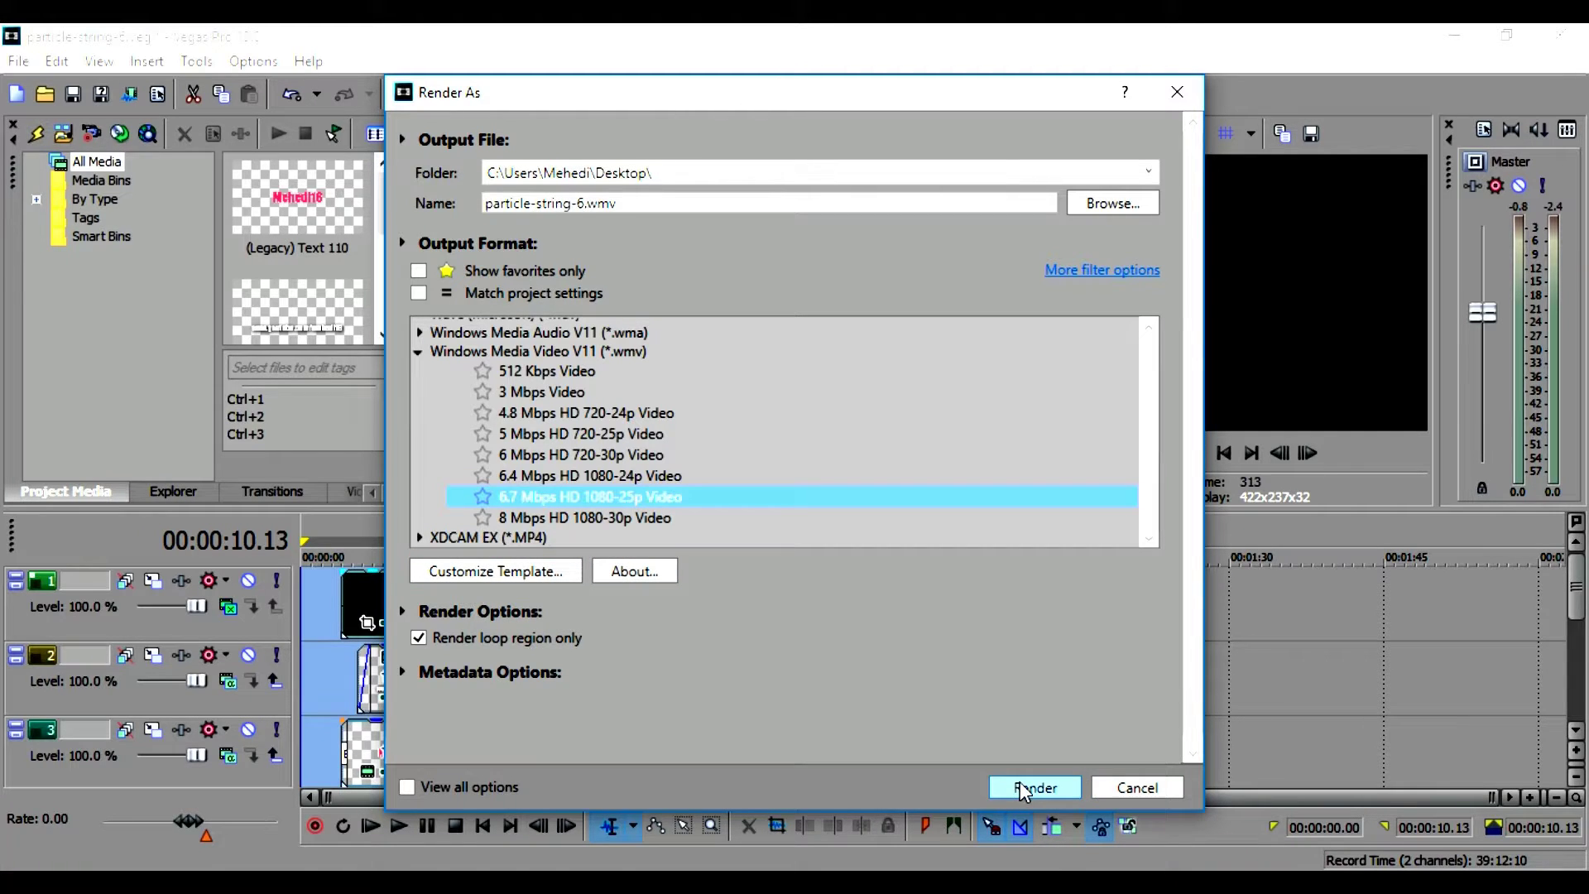
# - Set the output to particle-string-6.wmv on the Desktop, render the loop region, and close the finished render dialog
pyautogui.click(1121, 206)
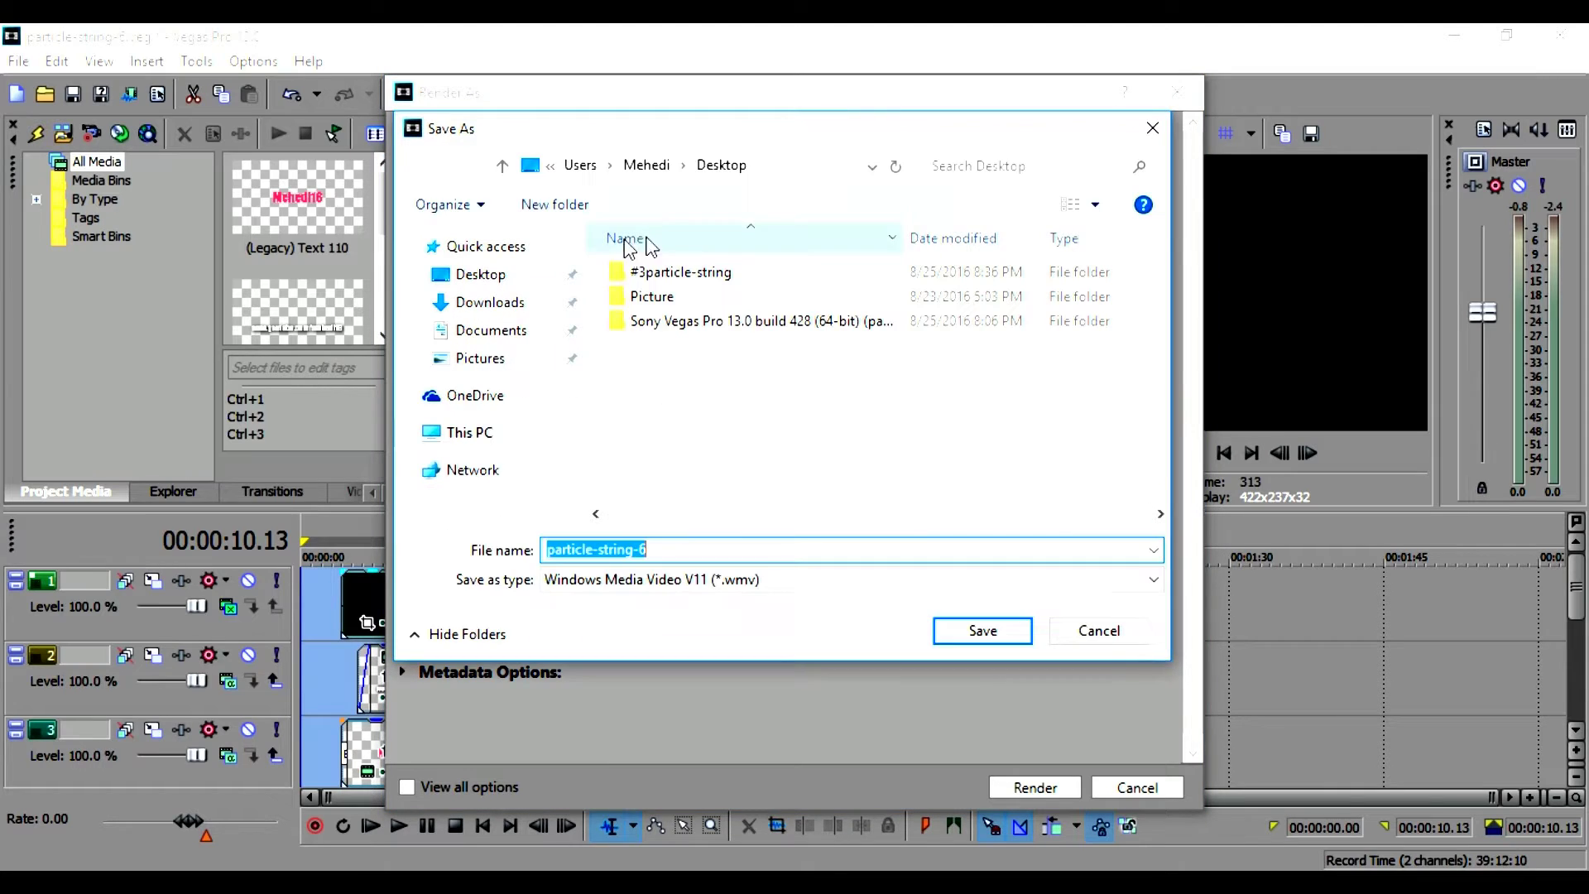
pyautogui.click(462, 281)
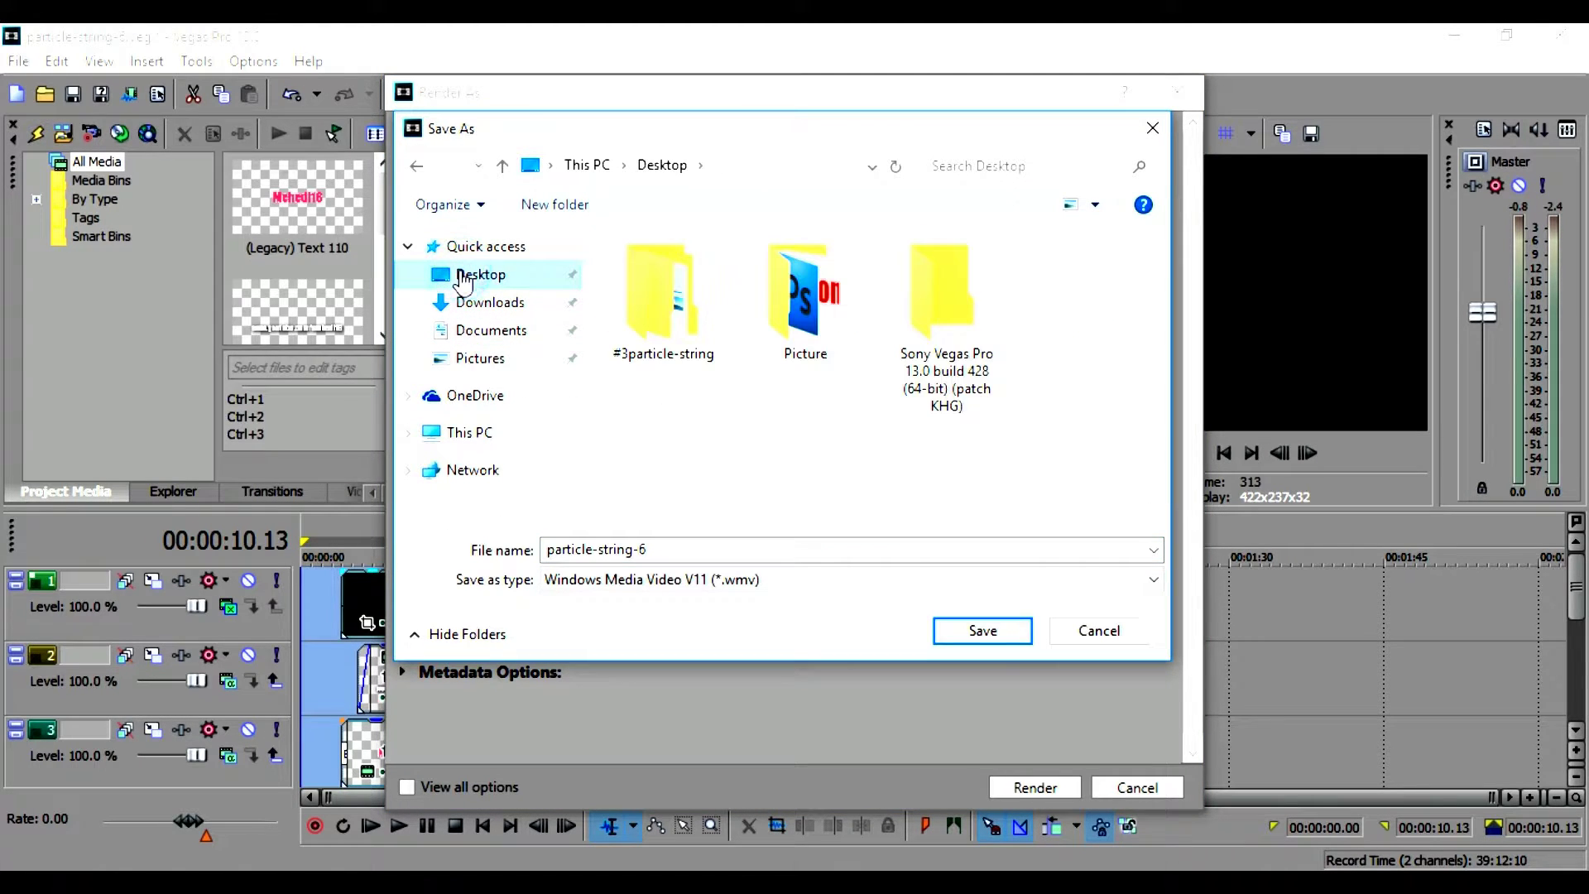
pyautogui.click(975, 629)
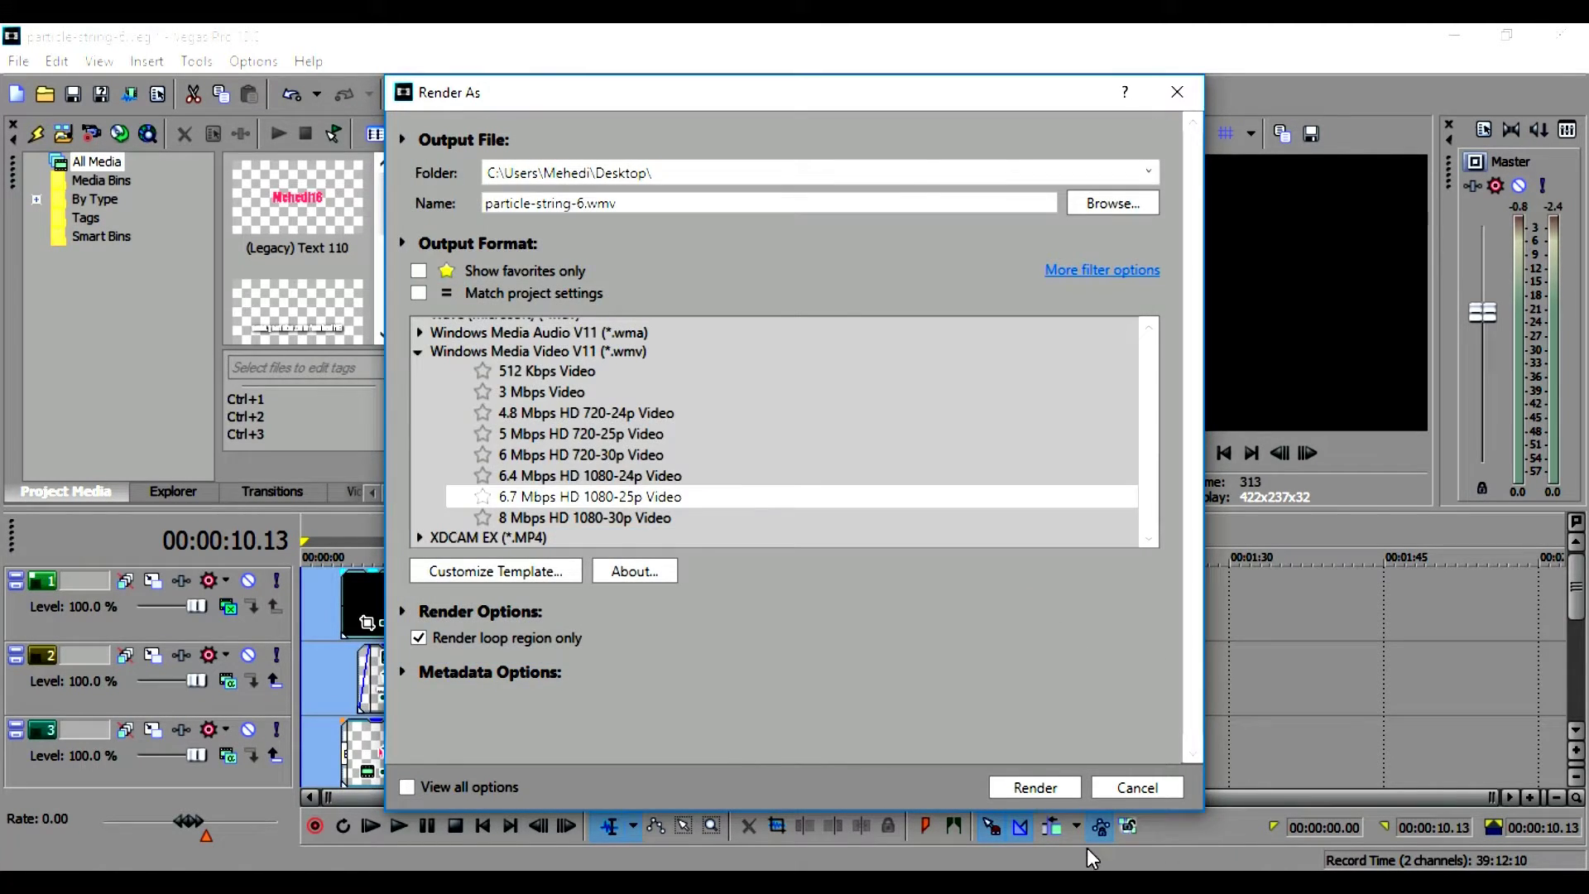
pyautogui.click(1036, 787)
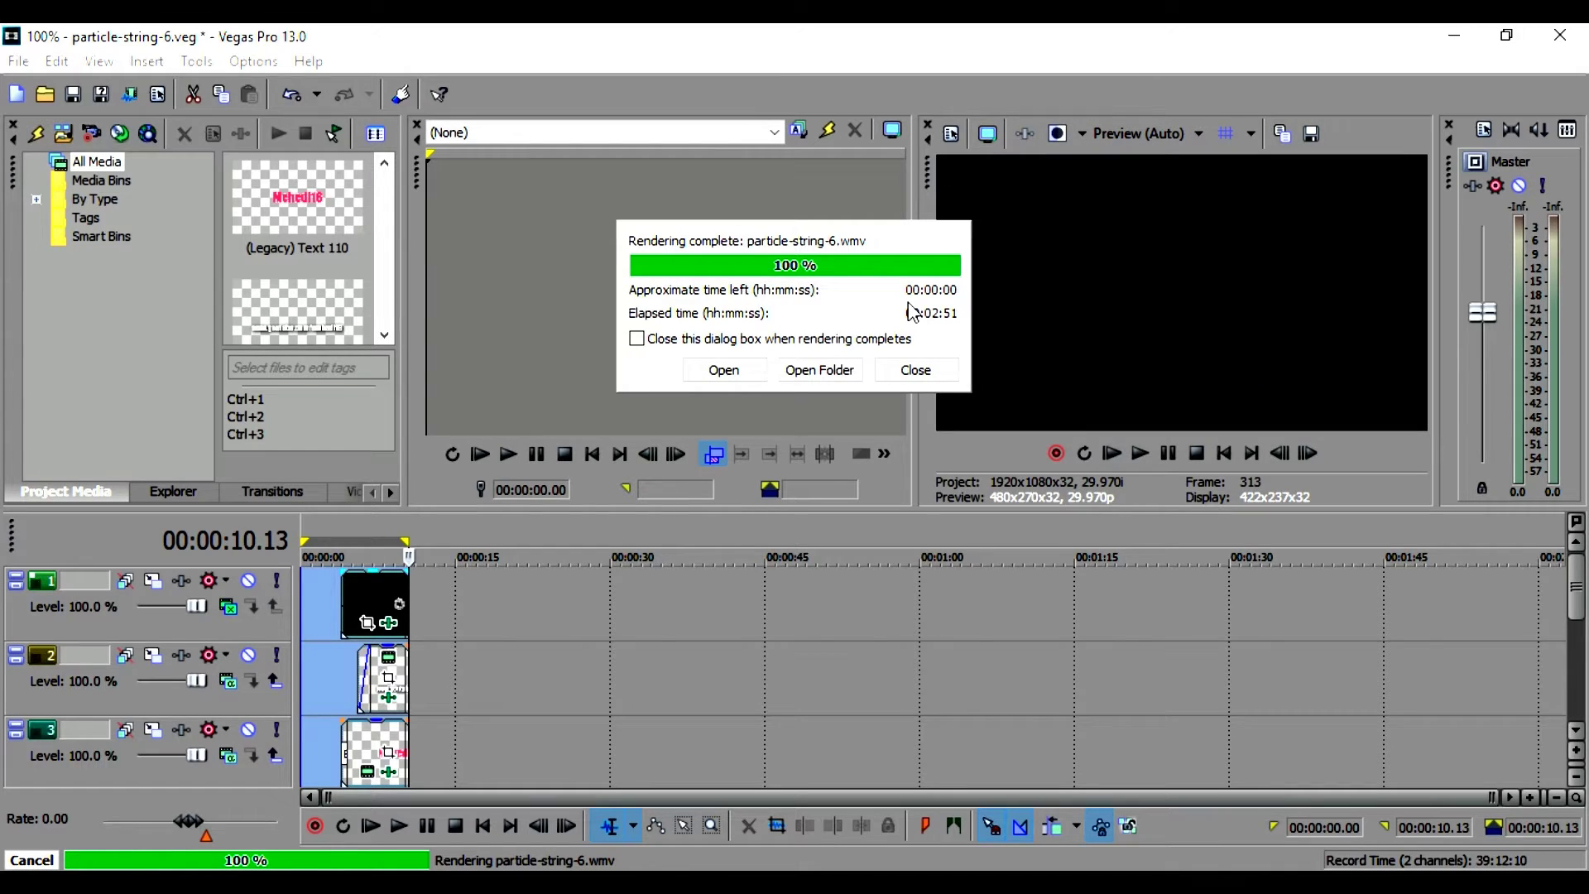
pyautogui.click(917, 370)
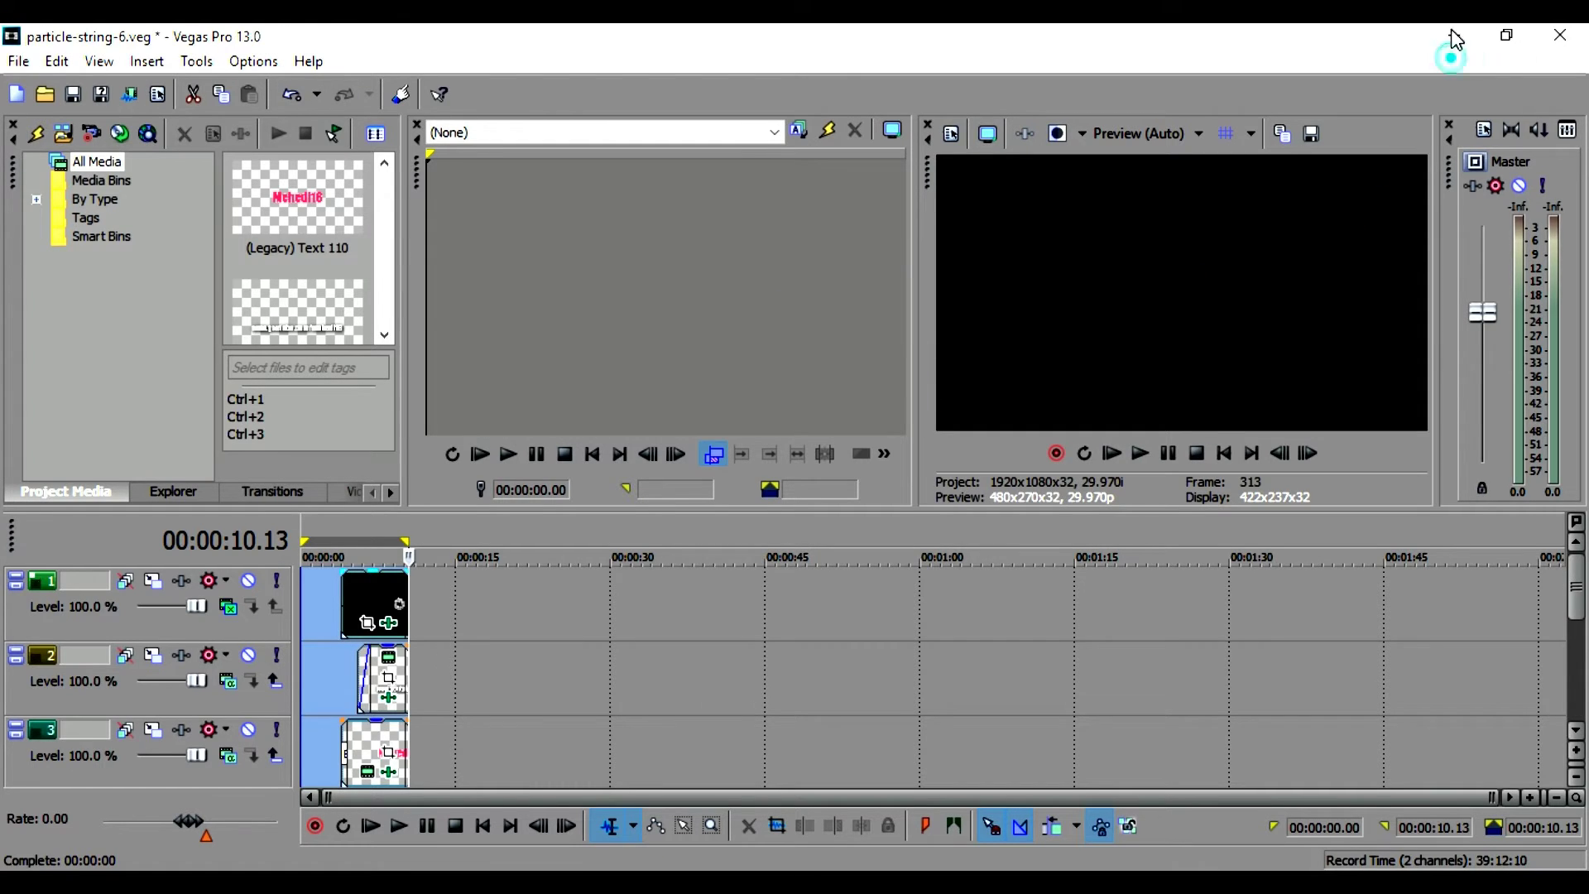
# - Switch to the desktop and play the rendered particle-string-6 video in a maximised Windows Media Player window
pyautogui.click(1455, 36)
pyautogui.doubleClick(212, 547)
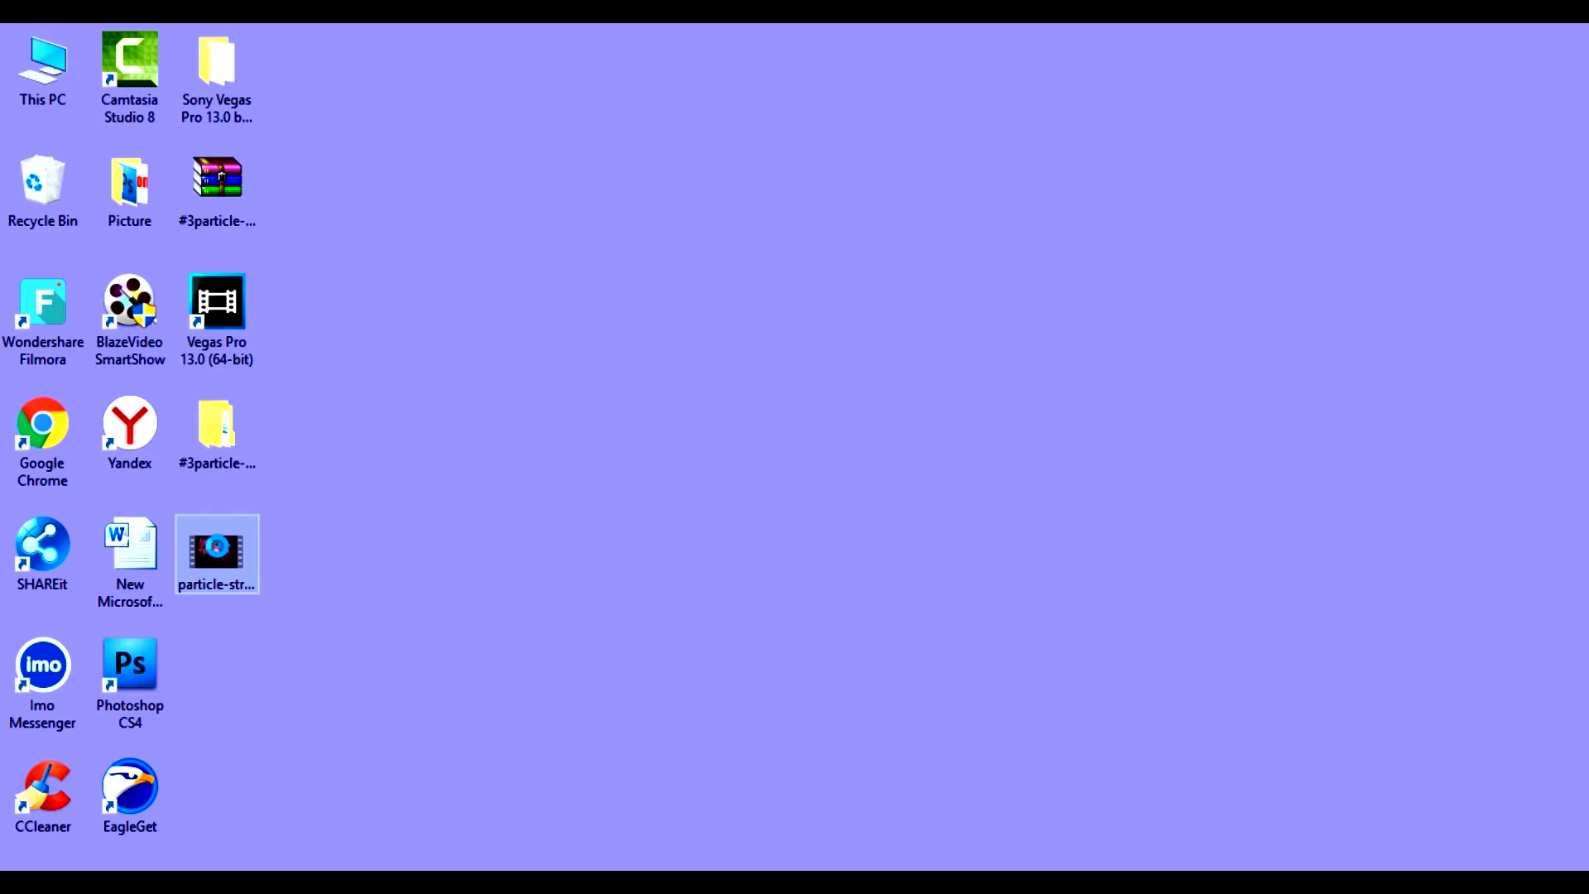
pyautogui.rightClick(217, 546)
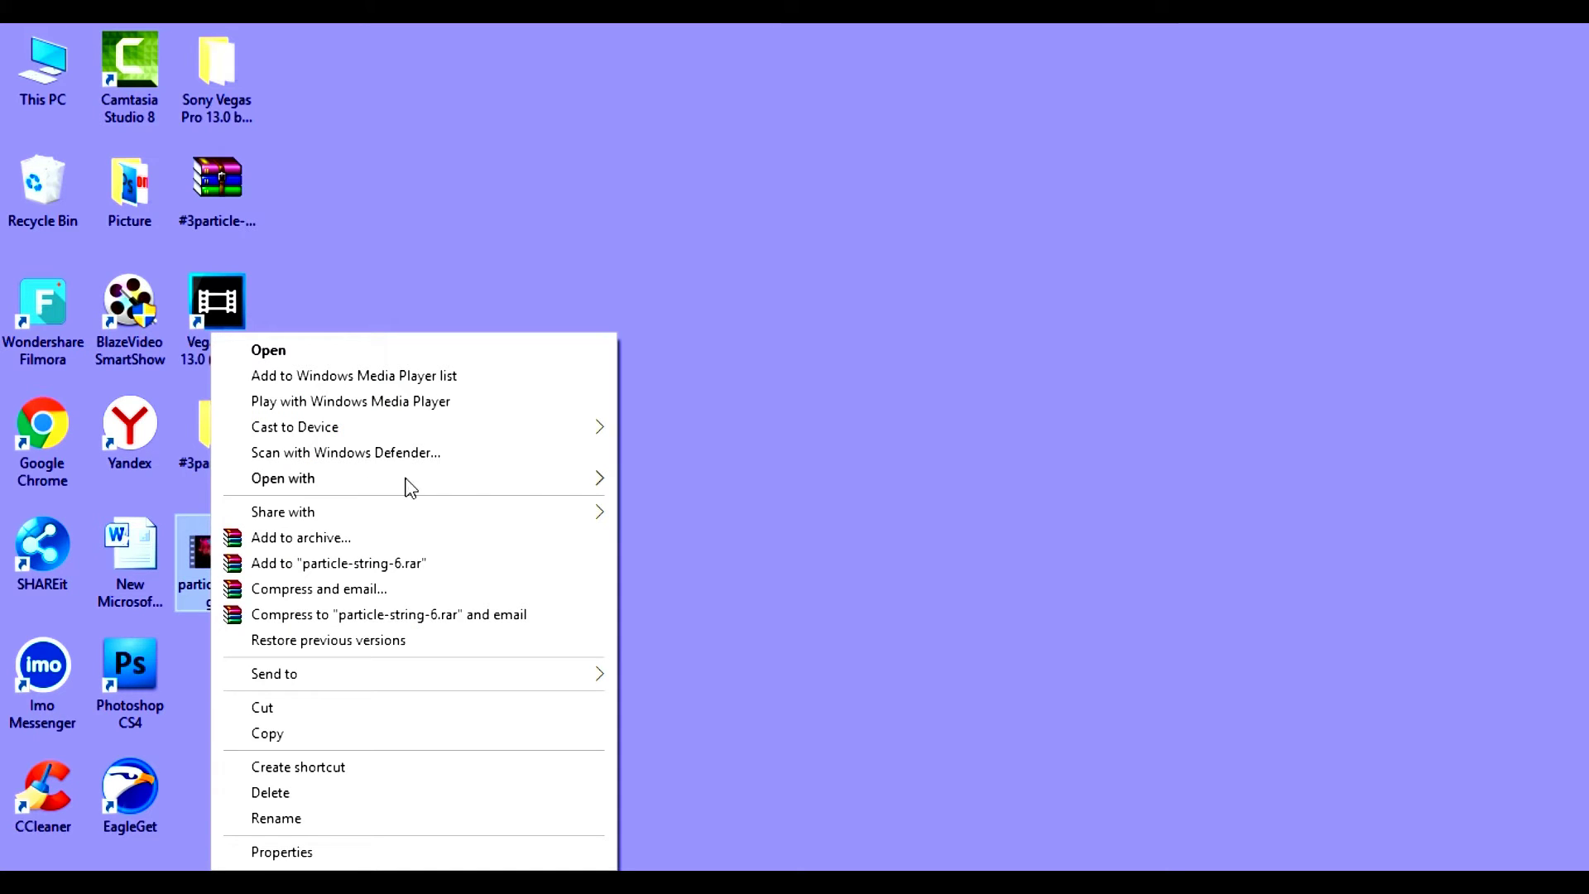
pyautogui.moveTo(602, 480)
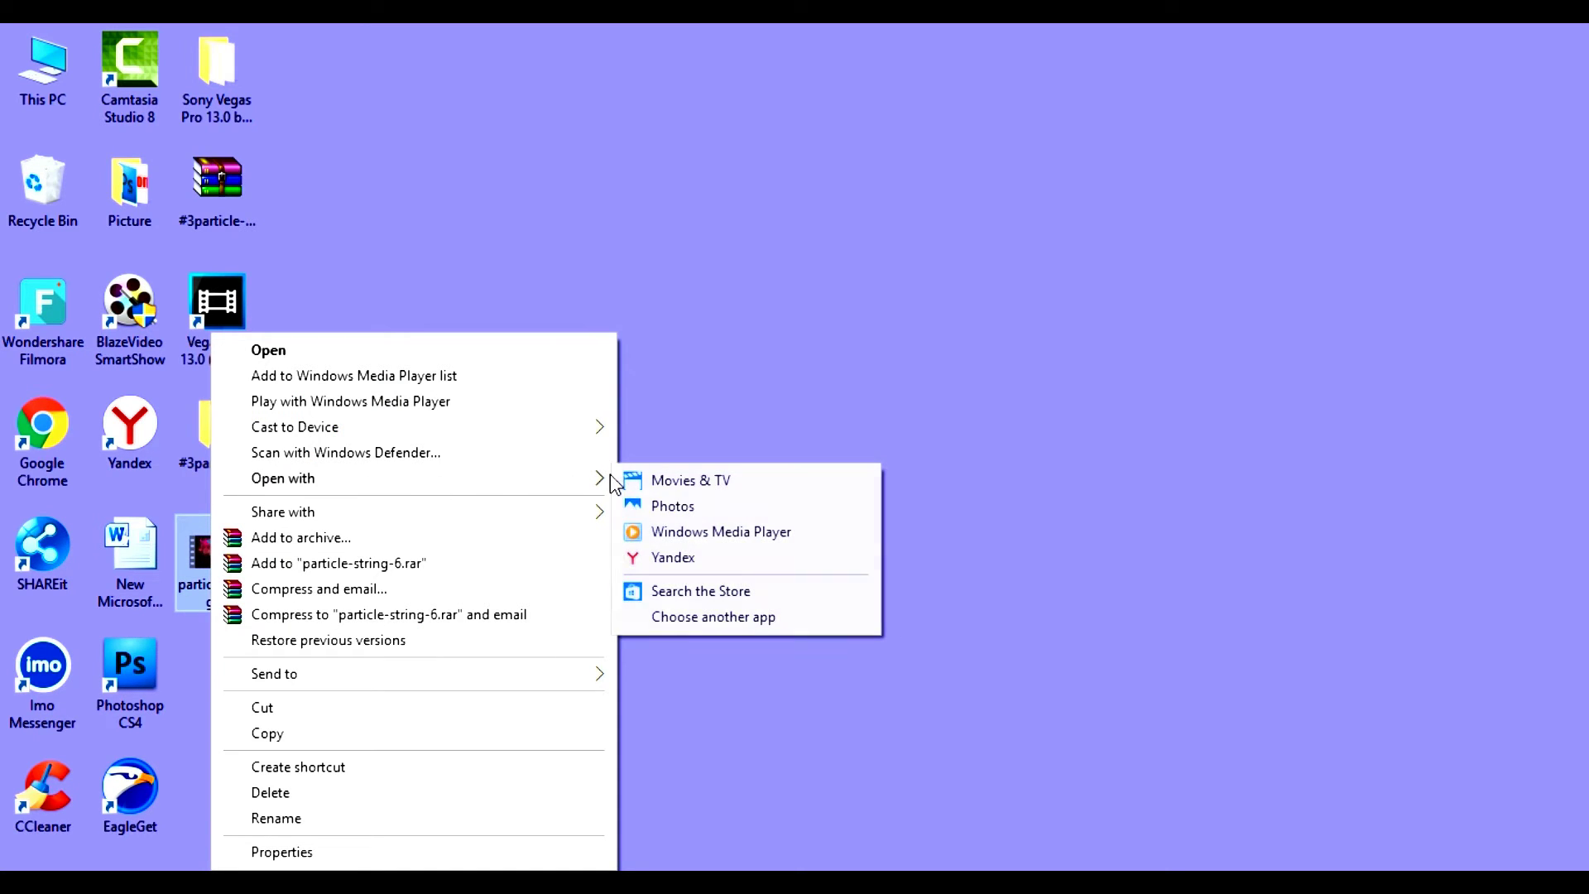
pyautogui.click(671, 534)
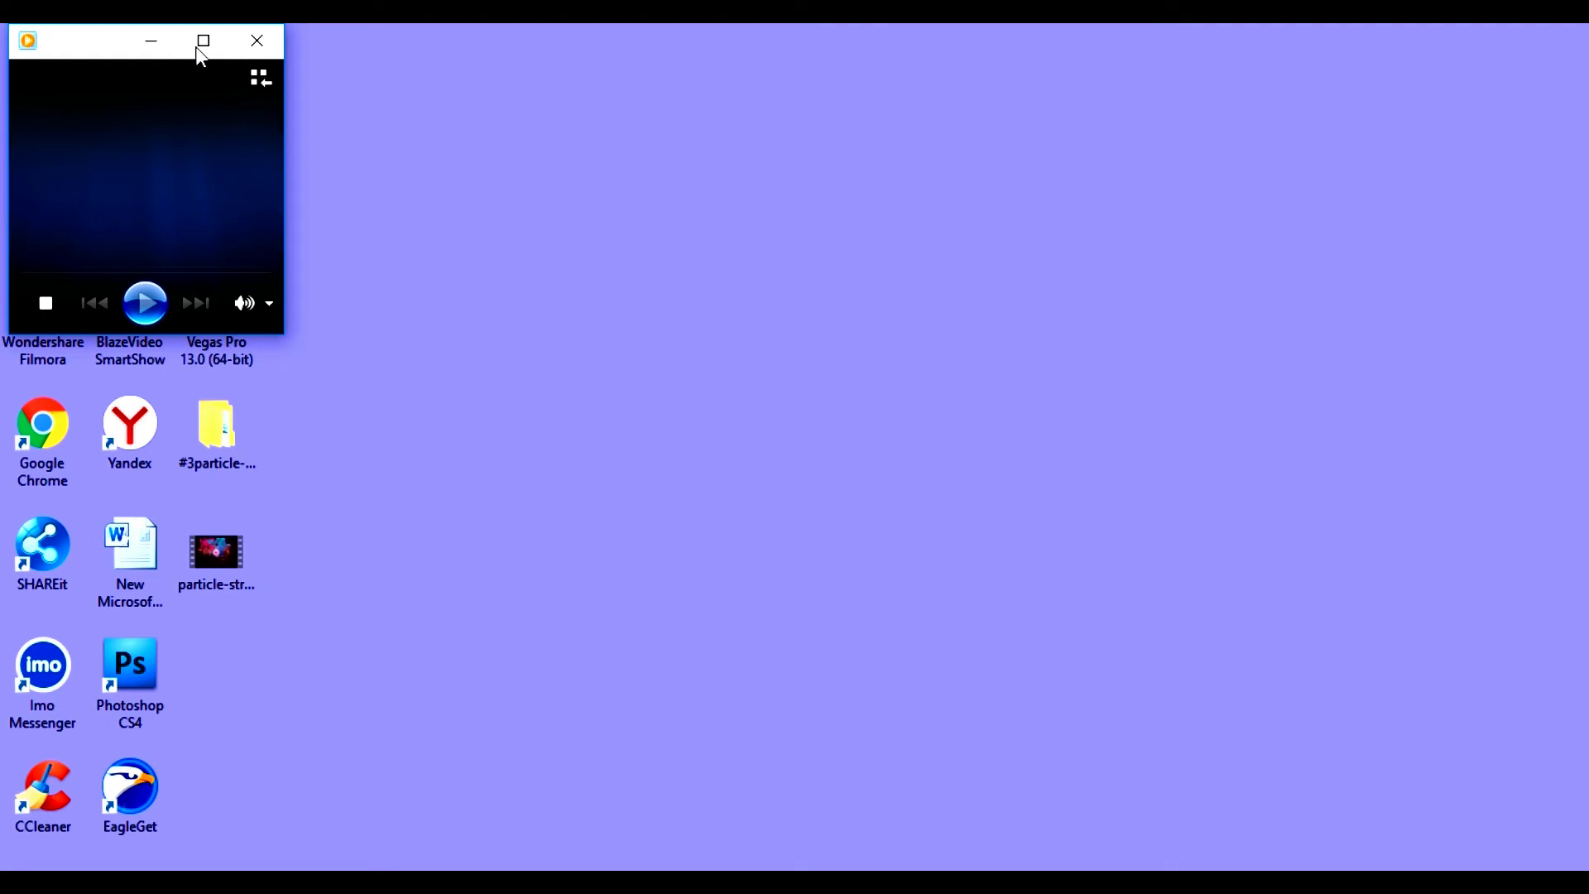
pyautogui.click(196, 47)
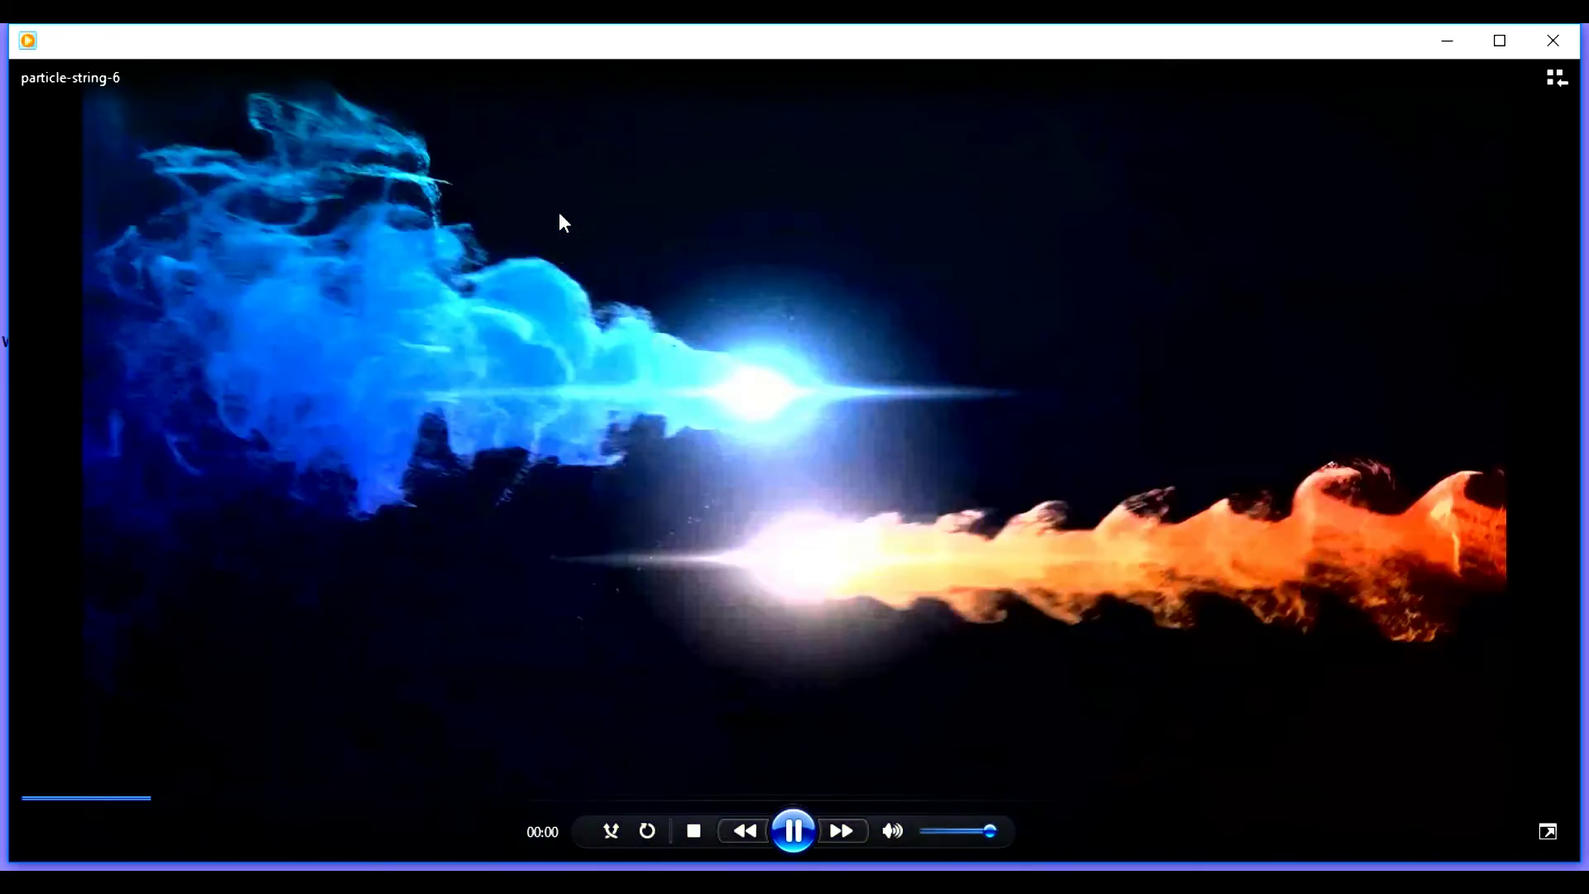